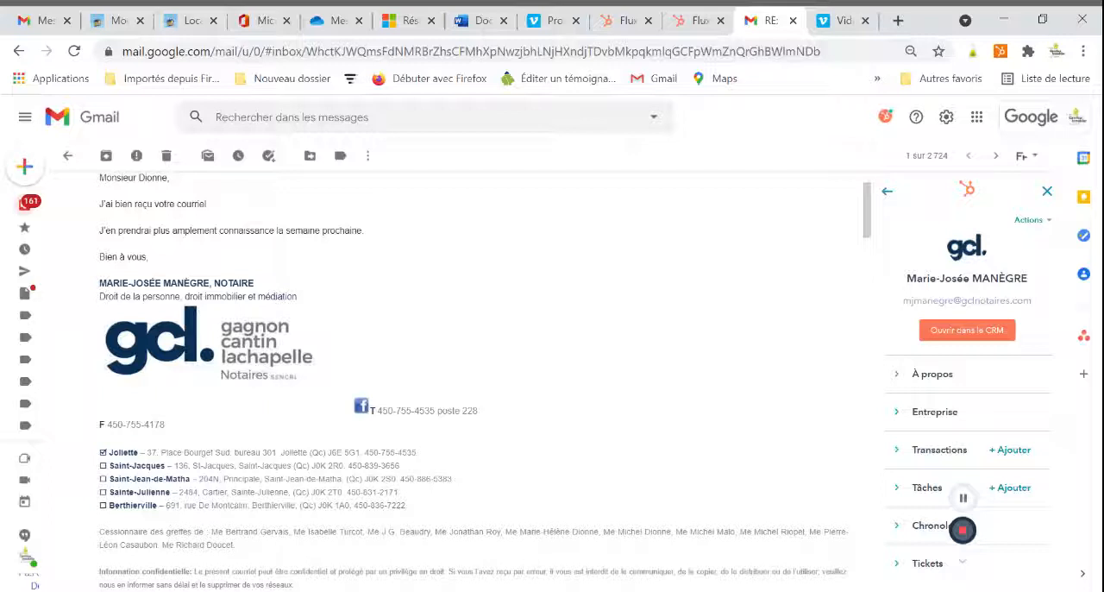
Start a new transaction for the e-mail's sender in the HubSpot sidebar and name it "Fiancement 2e rang - P".
{"action": "scroll", "coordinate": [873, 207], "scroll_direction": "up", "scroll_amount": 1}
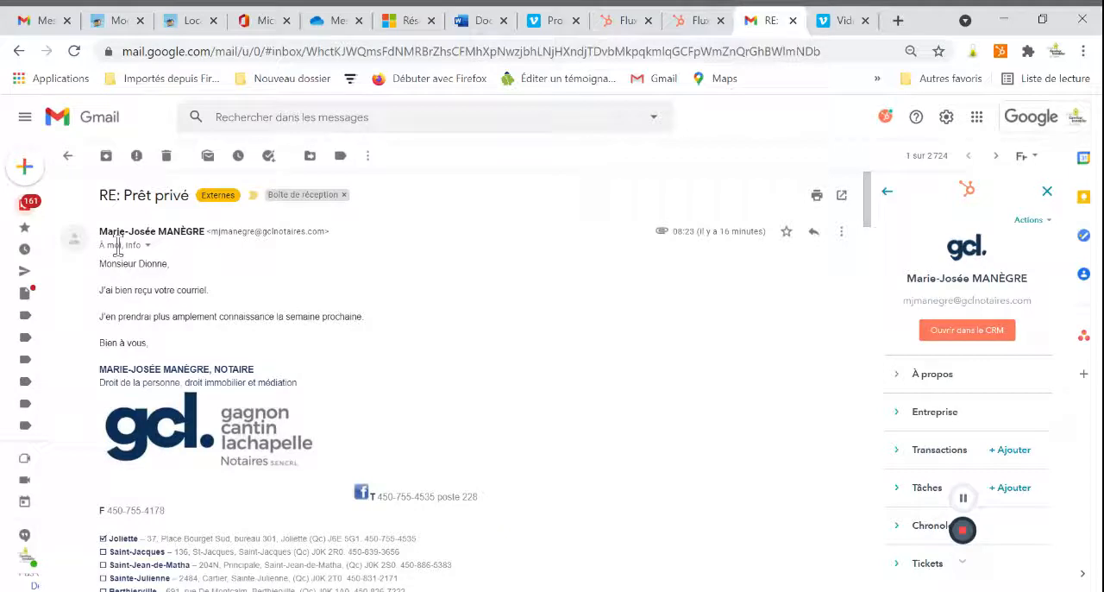
{"action": "left_click_drag", "start_coordinate": [99, 231], "coordinate": [200, 233]}
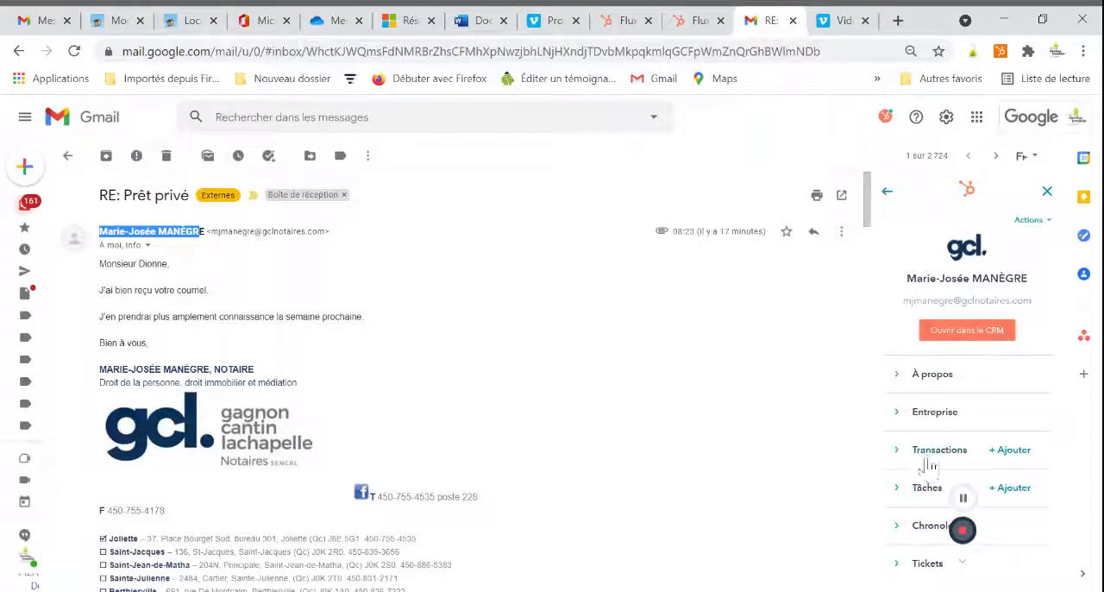
{"action": "left_click", "coordinate": [896, 453]}
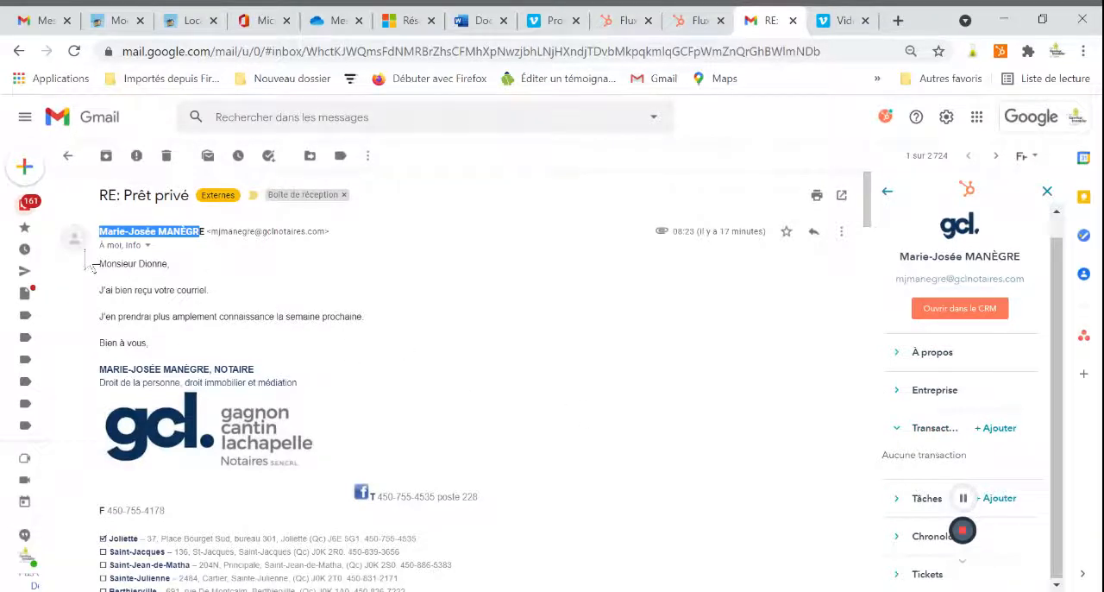
{"action": "left_click", "coordinate": [1001, 427]}
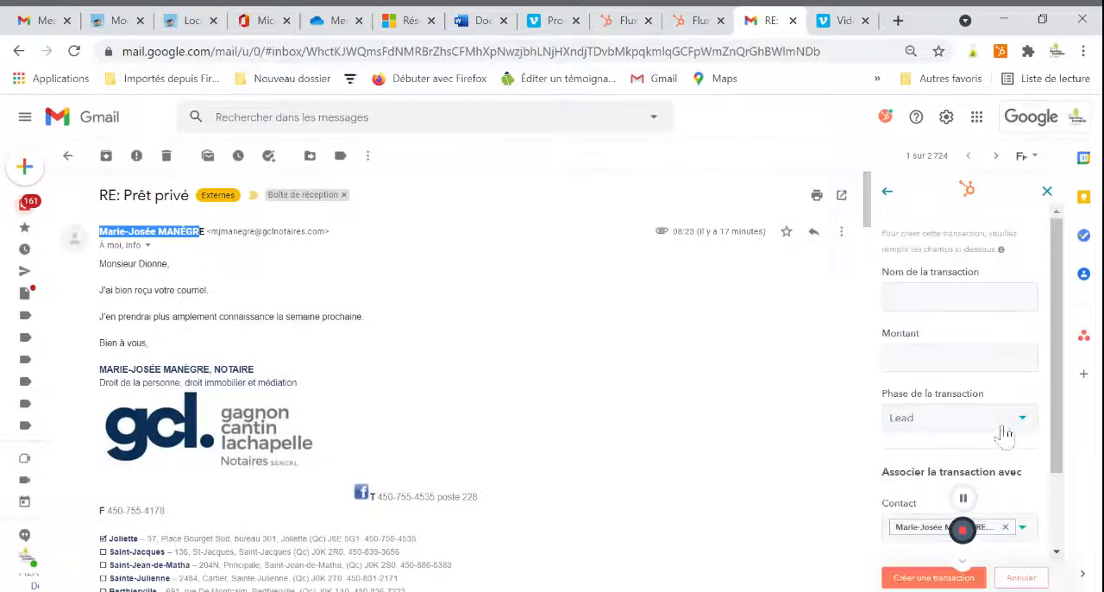
{"action": "left_click", "coordinate": [931, 295]}
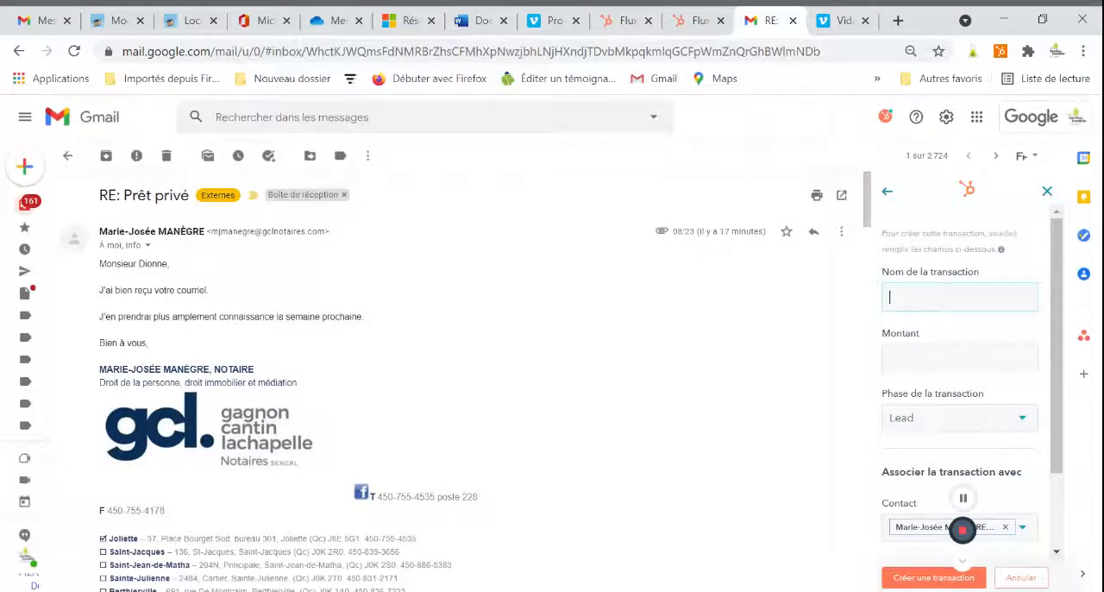
{"action": "type", "text": "Fiancement 2e rang -"}
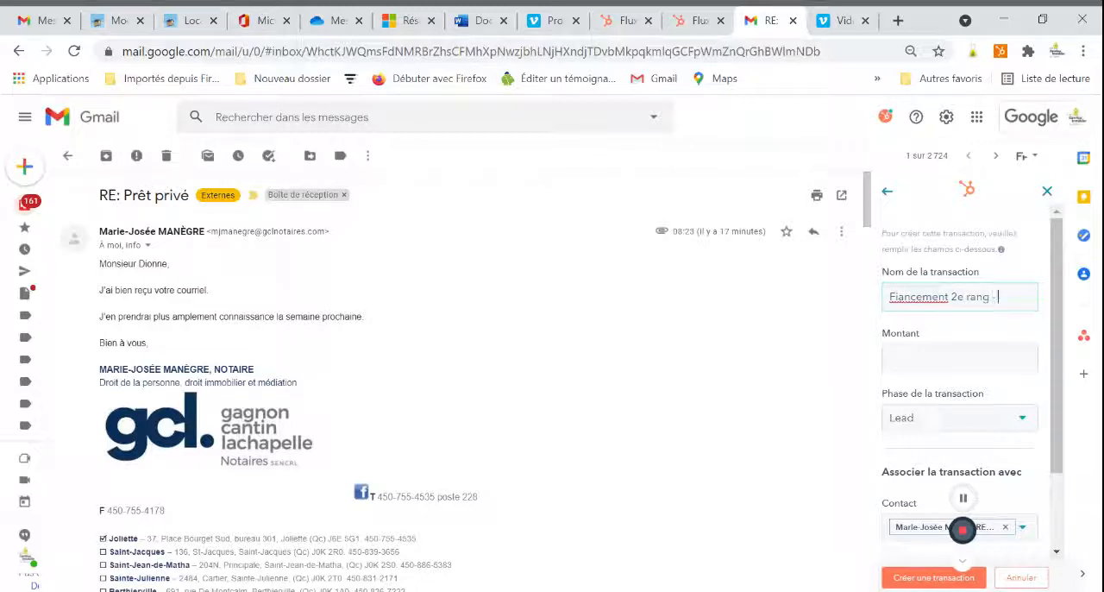
{"action": "type", "text": " P"}
Set the transaction amount to 160000, keep its phase at Lead, and create the transaction.
{"action": "left_click", "coordinate": [937, 349]}
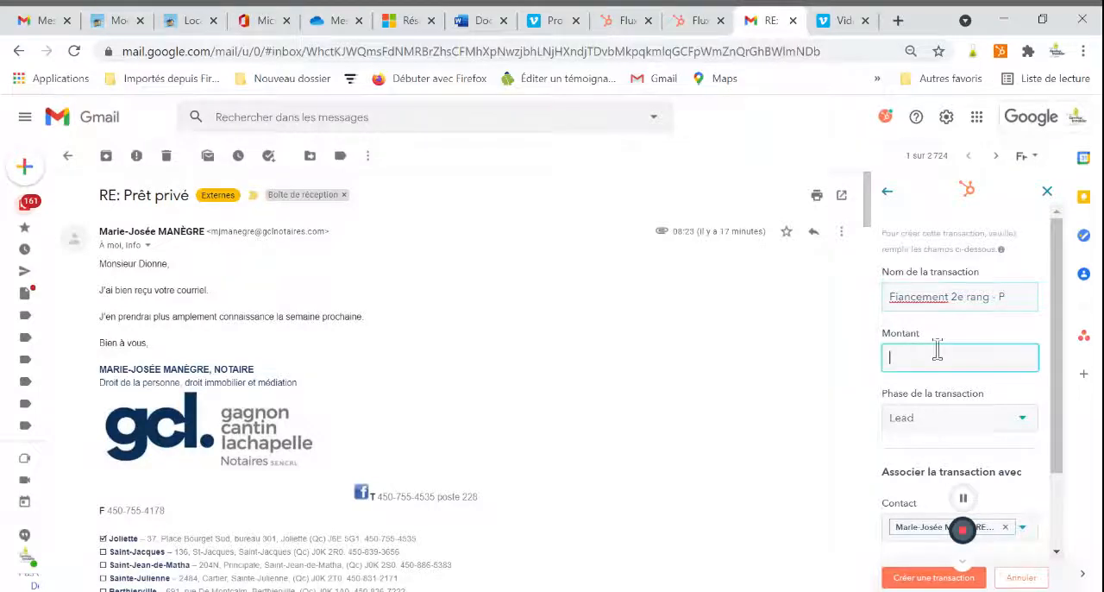
{"action": "type", "text": "160000"}
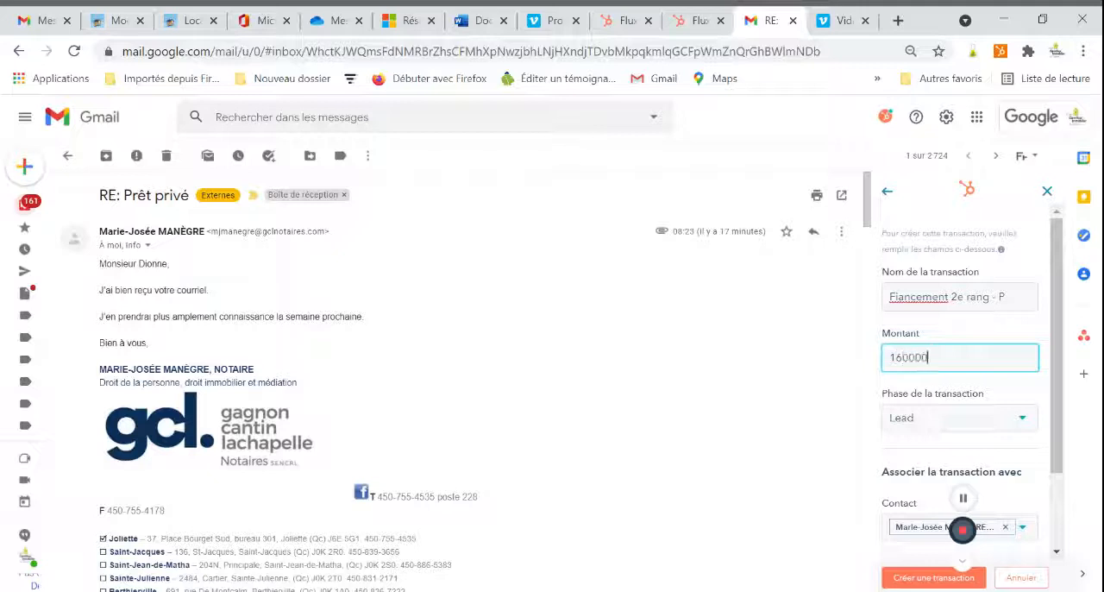
{"action": "key", "text": "Tab"}
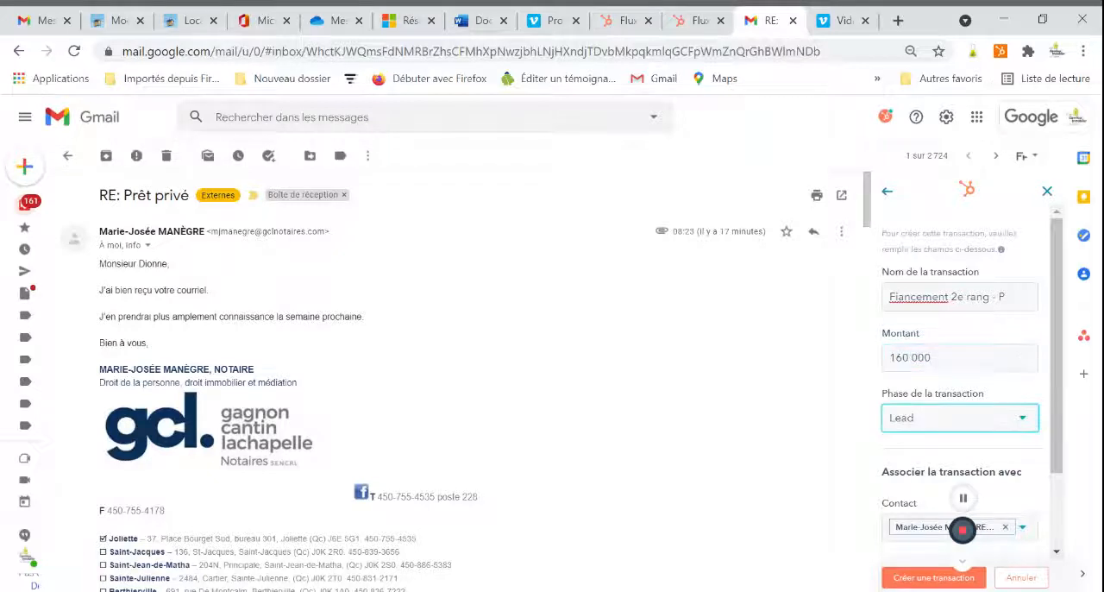
{"action": "left_click", "coordinate": [945, 423]}
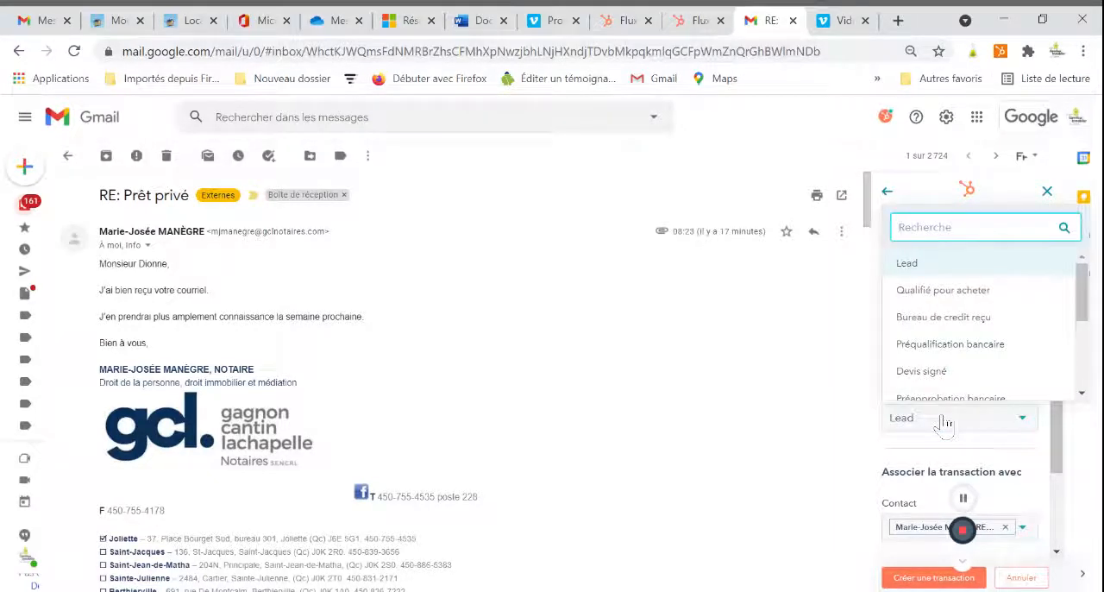
{"action": "left_click", "coordinate": [934, 427]}
{"action": "scroll", "coordinate": [944, 427], "scroll_direction": "down", "scroll_amount": 2}
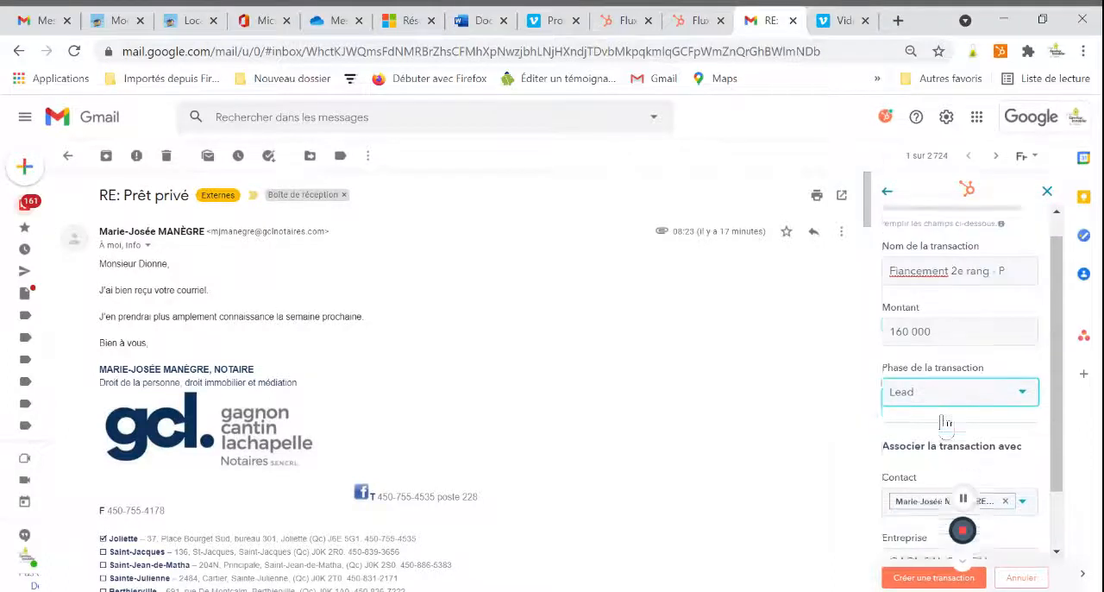
{"action": "scroll", "coordinate": [950, 442], "scroll_direction": "down", "scroll_amount": 1}
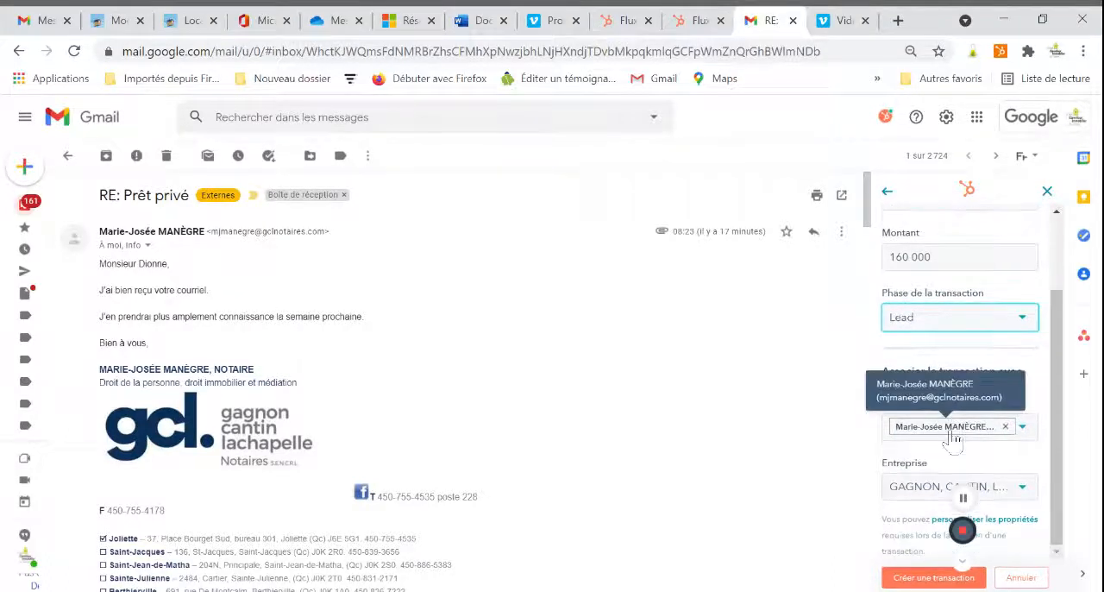
{"action": "scroll", "coordinate": [826, 489], "scroll_direction": "down", "scroll_amount": 3}
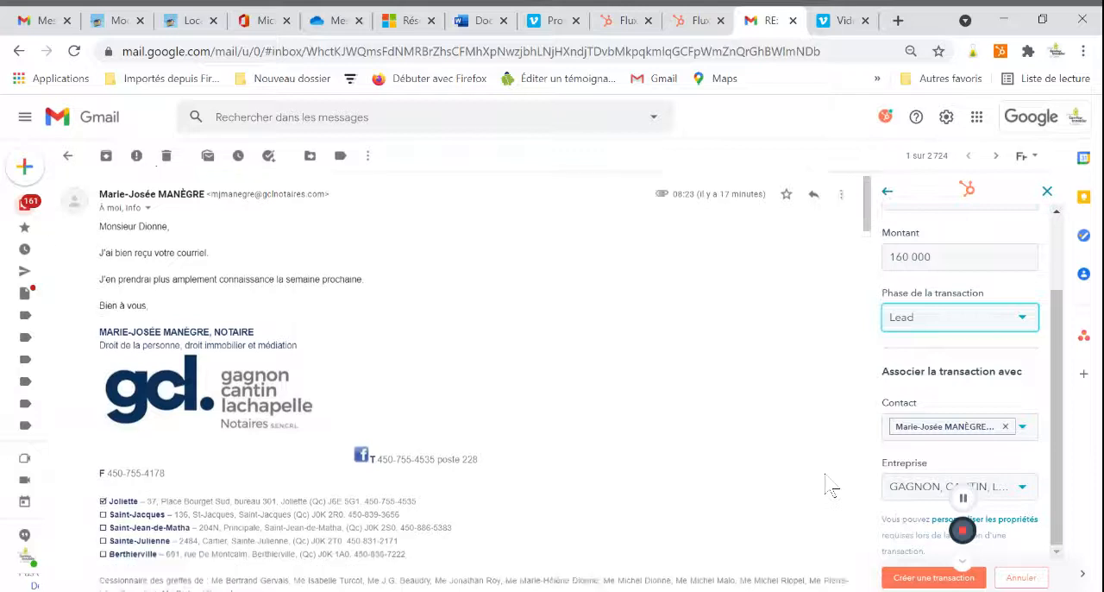
{"action": "scroll", "coordinate": [898, 470], "scroll_direction": "up", "scroll_amount": 1}
{"action": "scroll", "coordinate": [905, 460], "scroll_direction": "down", "scroll_amount": 1}
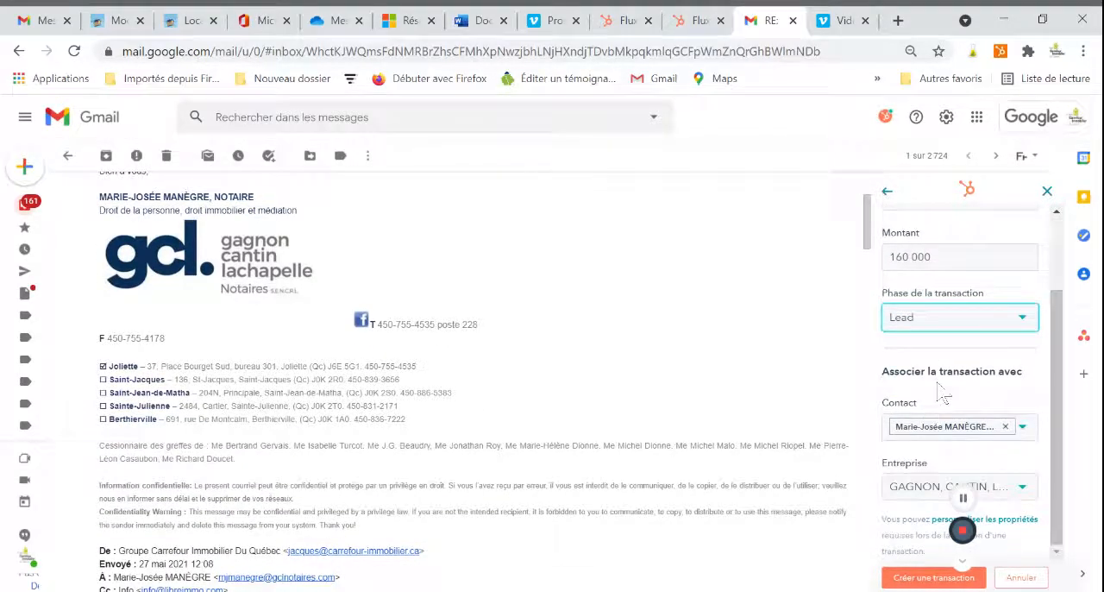
{"action": "left_click", "coordinate": [919, 580]}
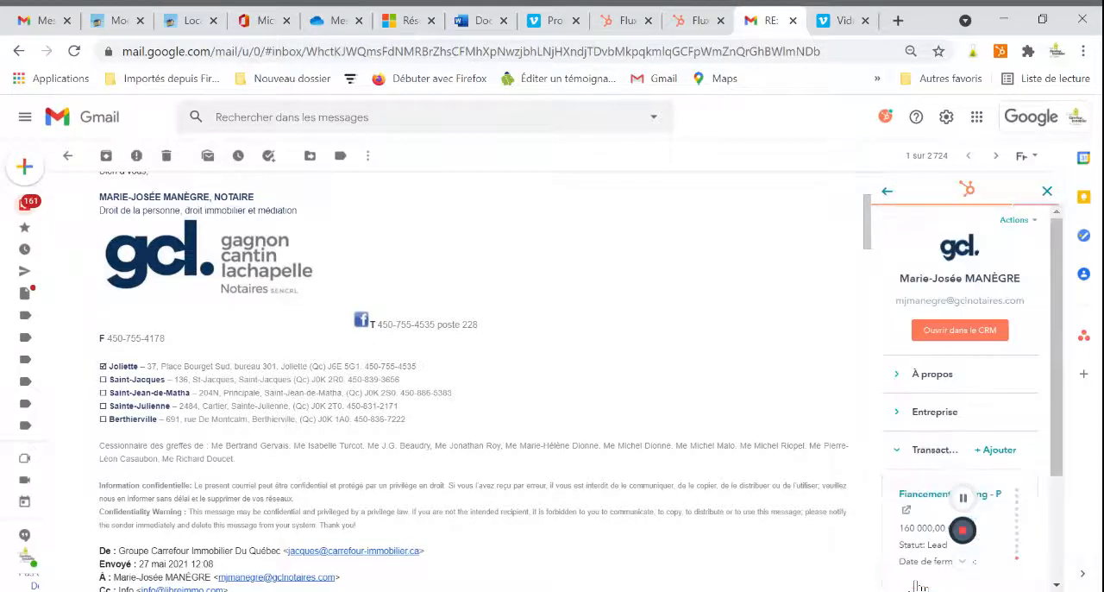
Start a new task for the sender's contact record and set its due date to 01/06/2021.
{"action": "scroll", "coordinate": [914, 522], "scroll_direction": "down", "scroll_amount": 2}
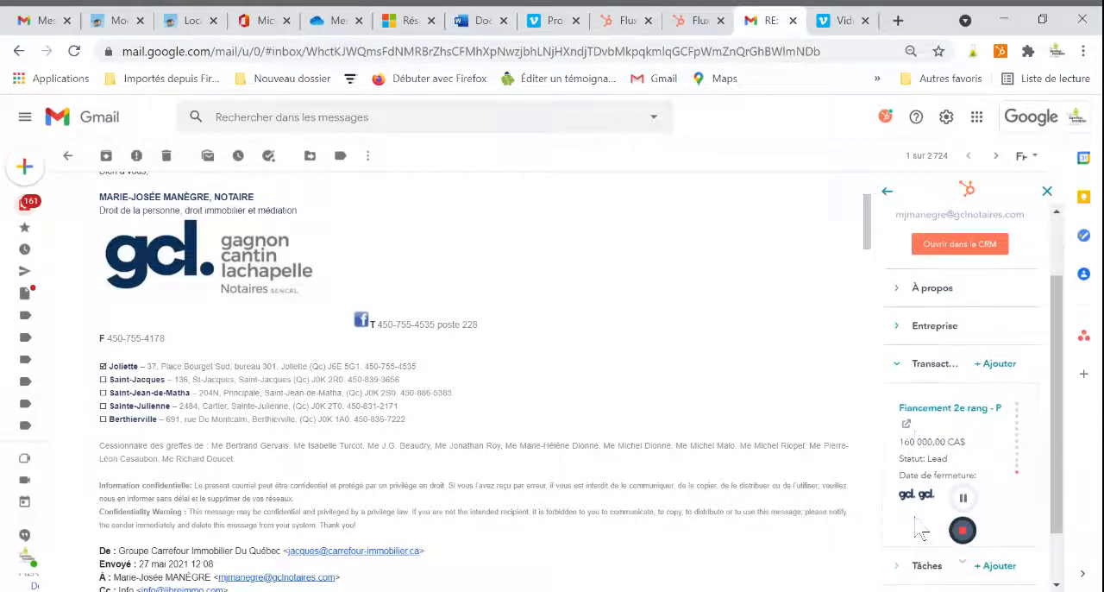
{"action": "scroll", "coordinate": [952, 451], "scroll_direction": "down", "scroll_amount": 1}
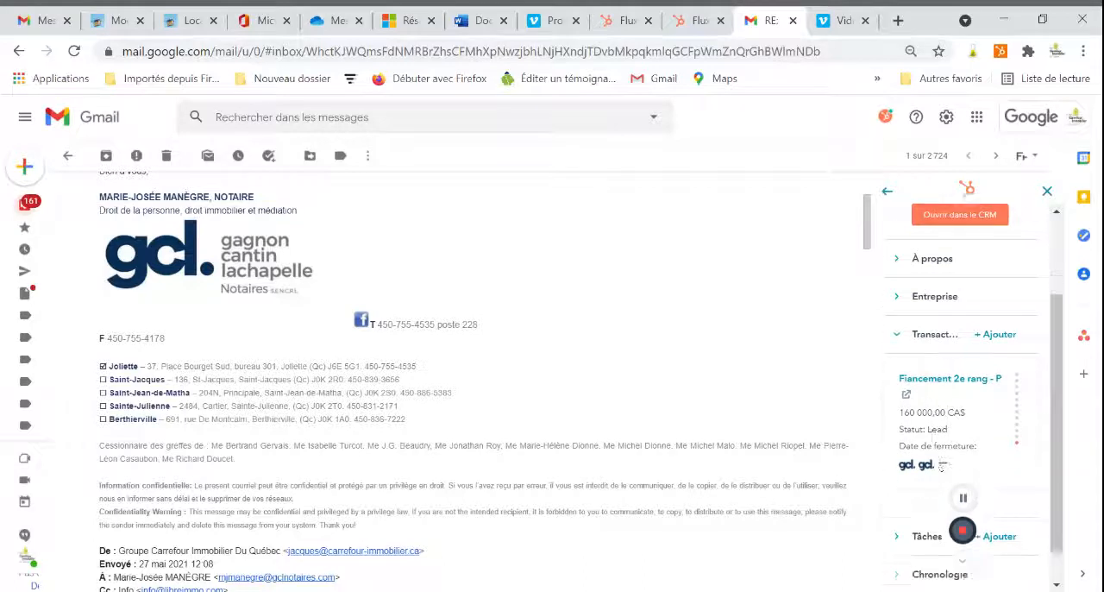
{"action": "left_click", "coordinate": [896, 501]}
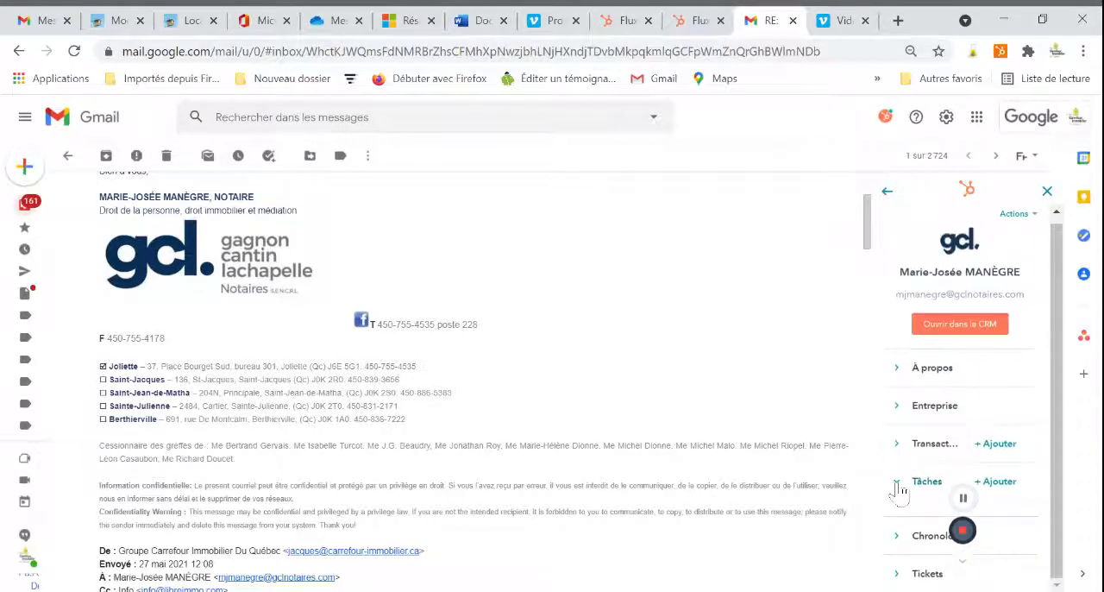
{"action": "left_click", "coordinate": [896, 483]}
{"action": "left_click", "coordinate": [1007, 495]}
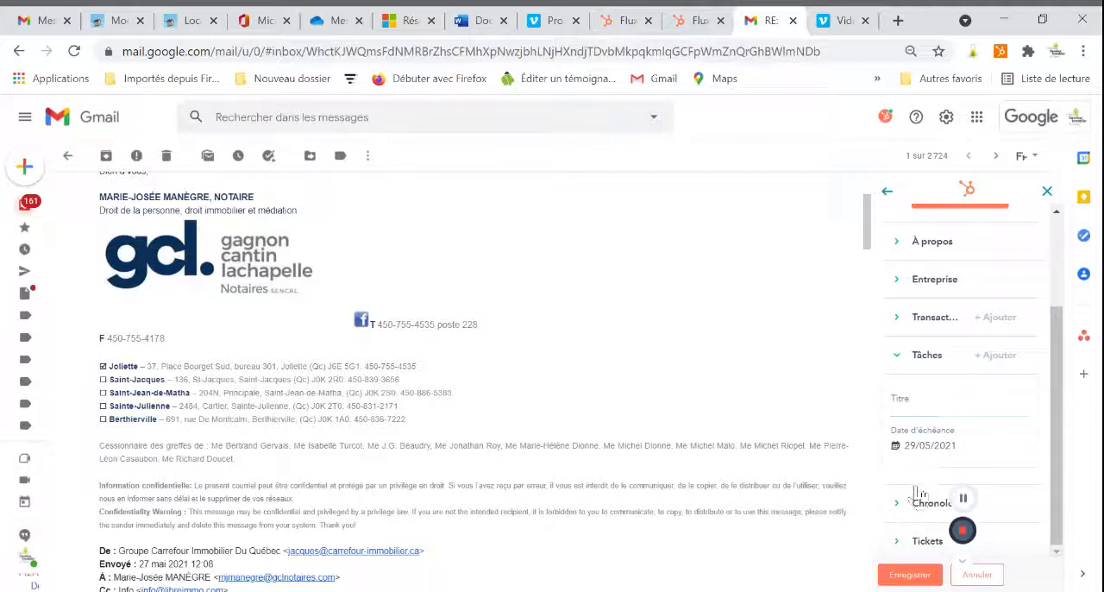
{"action": "left_click", "coordinate": [940, 445]}
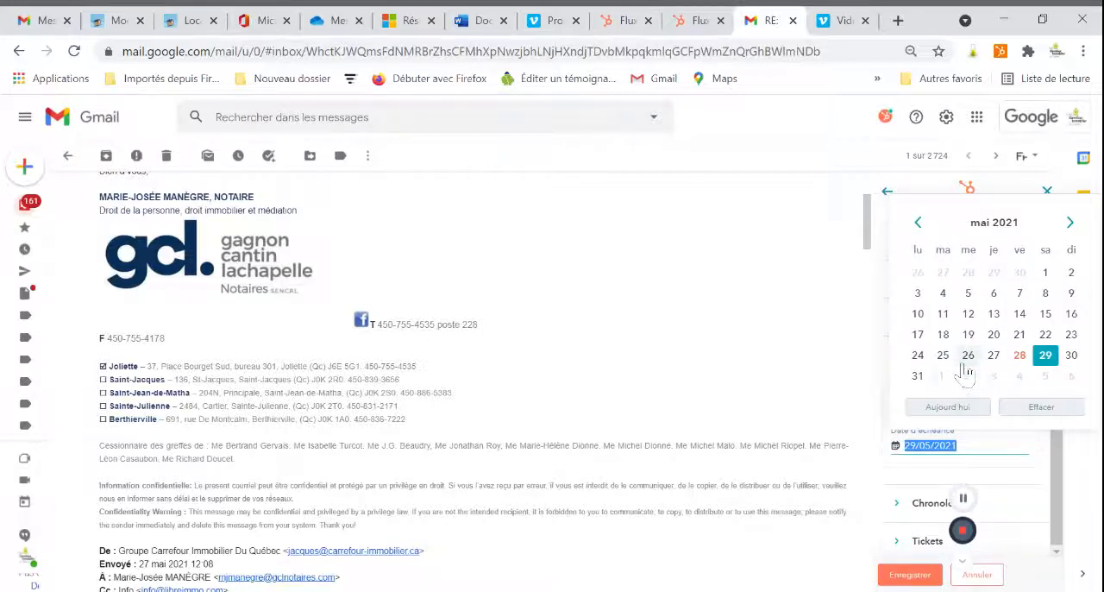
{"action": "left_click", "coordinate": [1069, 223]}
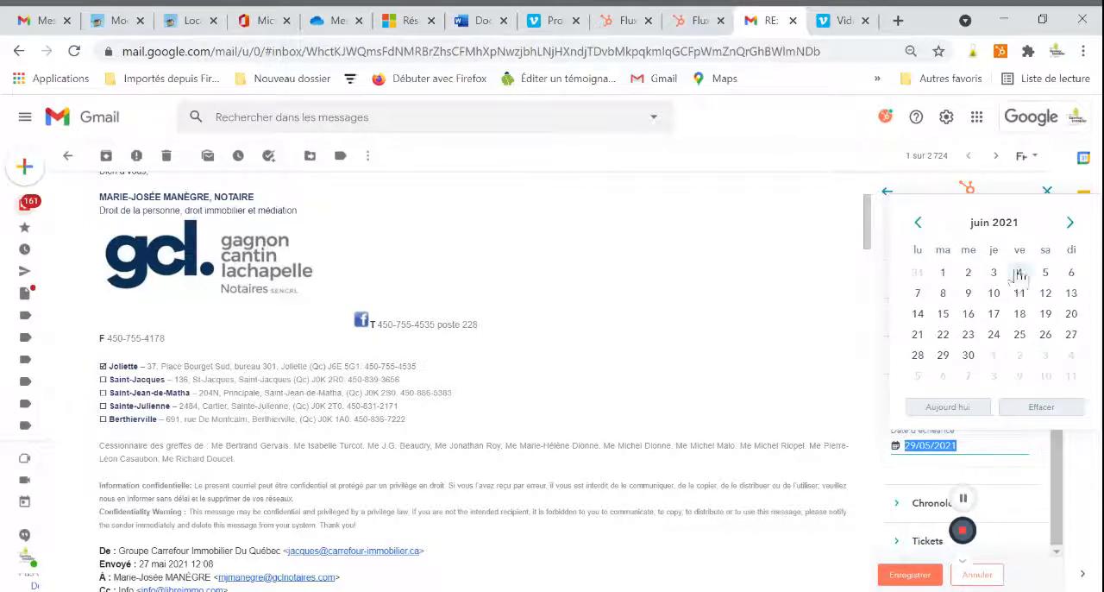
{"action": "left_click", "coordinate": [943, 274]}
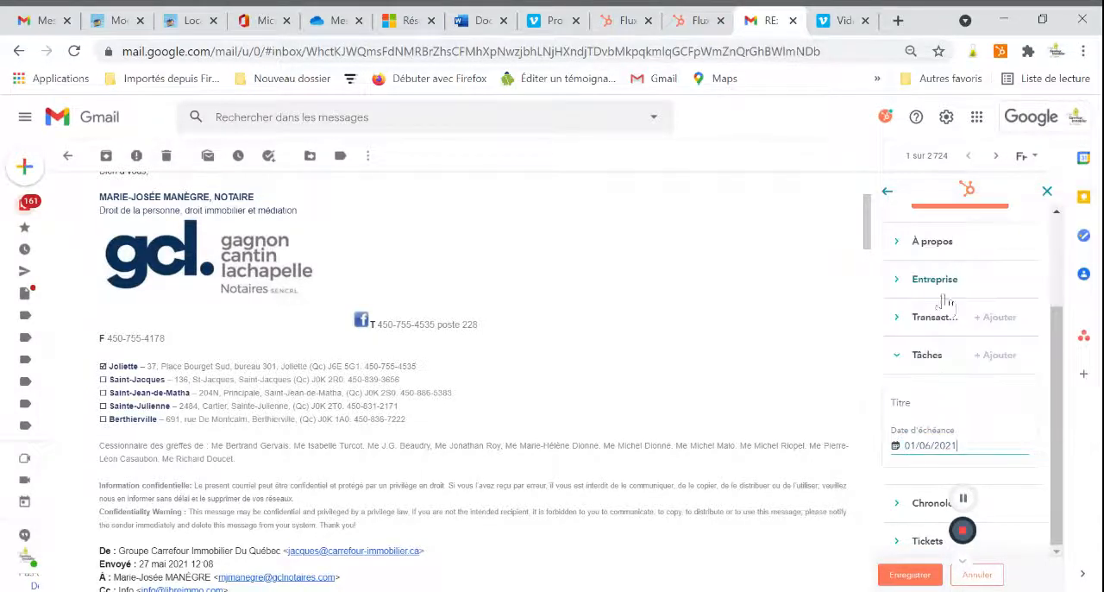
{"action": "left_click", "coordinate": [965, 440]}
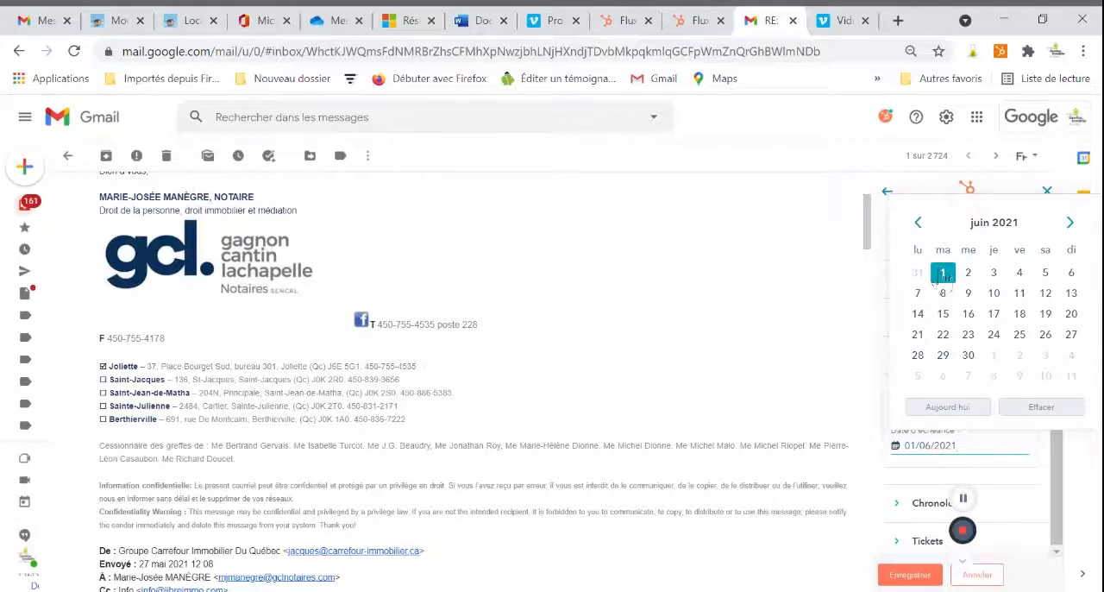
{"action": "left_click", "coordinate": [836, 377]}
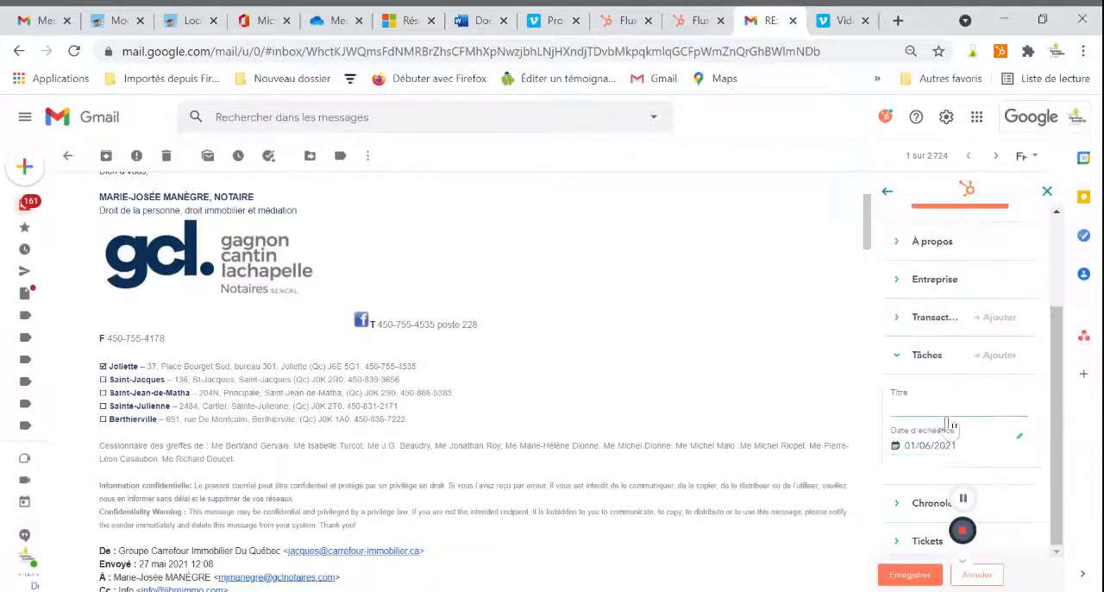
Title the task "Suivi instruction notaires et aller à la banque faire une traite bancaire de 160 000$" and save it.
{"action": "left_click", "coordinate": [927, 399]}
{"action": "type", "text": "Suivi instruction notaires et"}
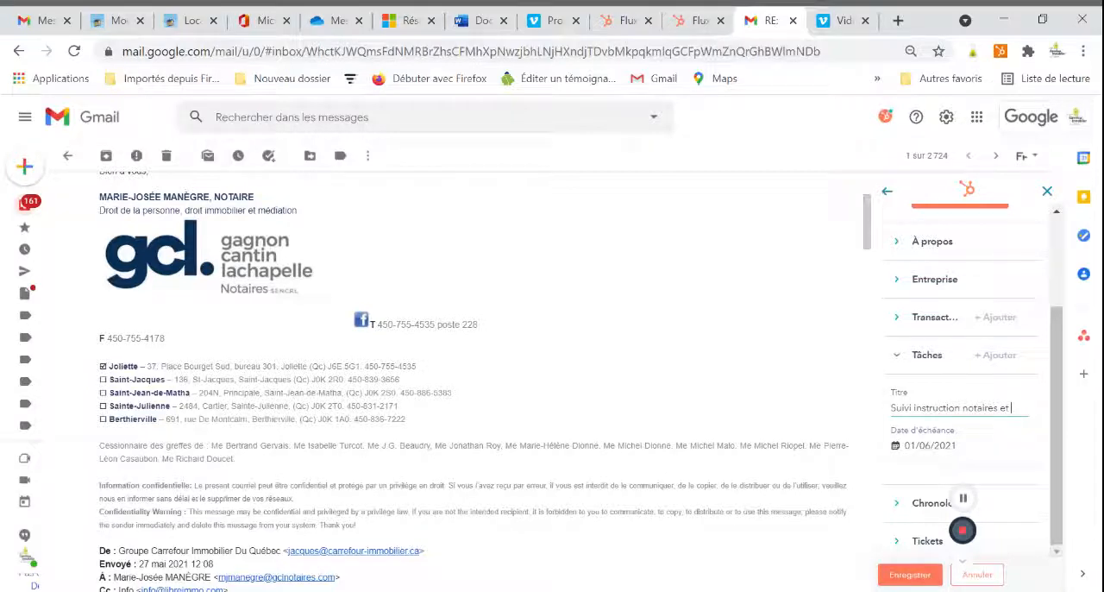
{"action": "type", "text": "ller à la"}
{"action": "type", "text": " banque faire"}
{"action": "type", "text": " une traite"}
{"action": "type", "text": " bancaire de 1"}
{"action": "type", "text": "60 00"}
{"action": "type", "text": "0%"}
{"action": "key", "text": "BackSpace"}
{"action": "type", "text": "$"}
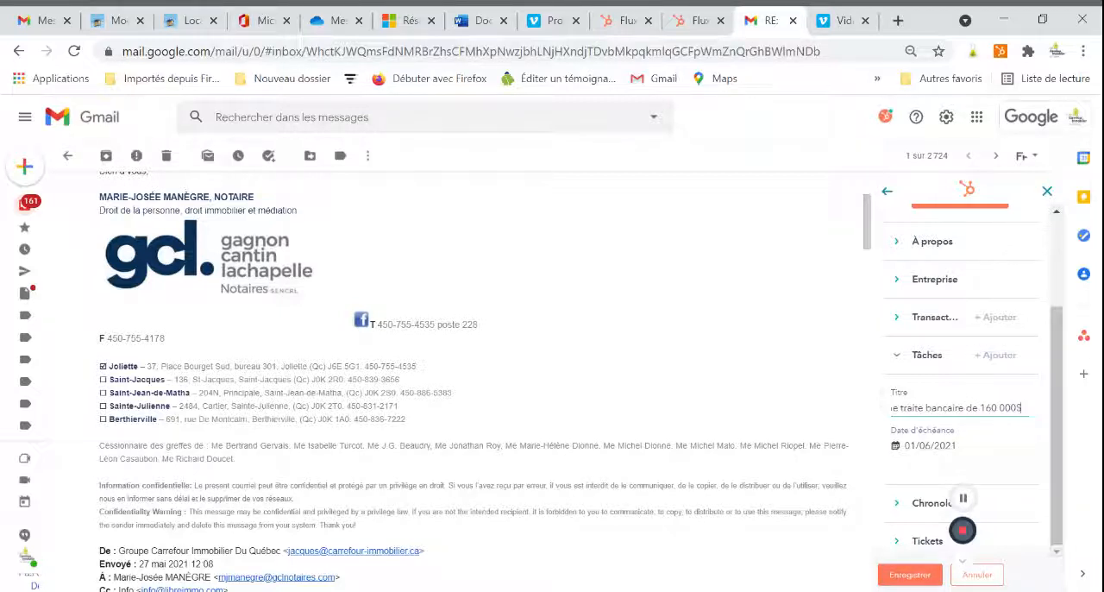
{"action": "left_click", "coordinate": [910, 574]}
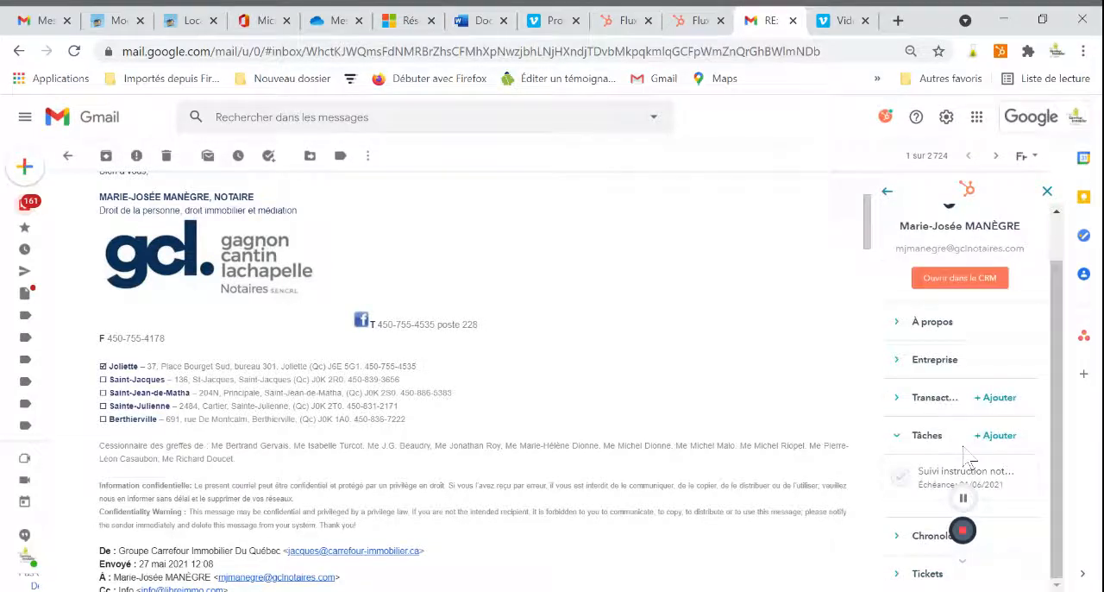
Open the "Fiancement 2e rang - P" transaction's full HubSpot record and associate the existing Libre Finance contact with it, searching by first name.
{"action": "left_click", "coordinate": [895, 398]}
{"action": "left_click", "coordinate": [951, 442]}
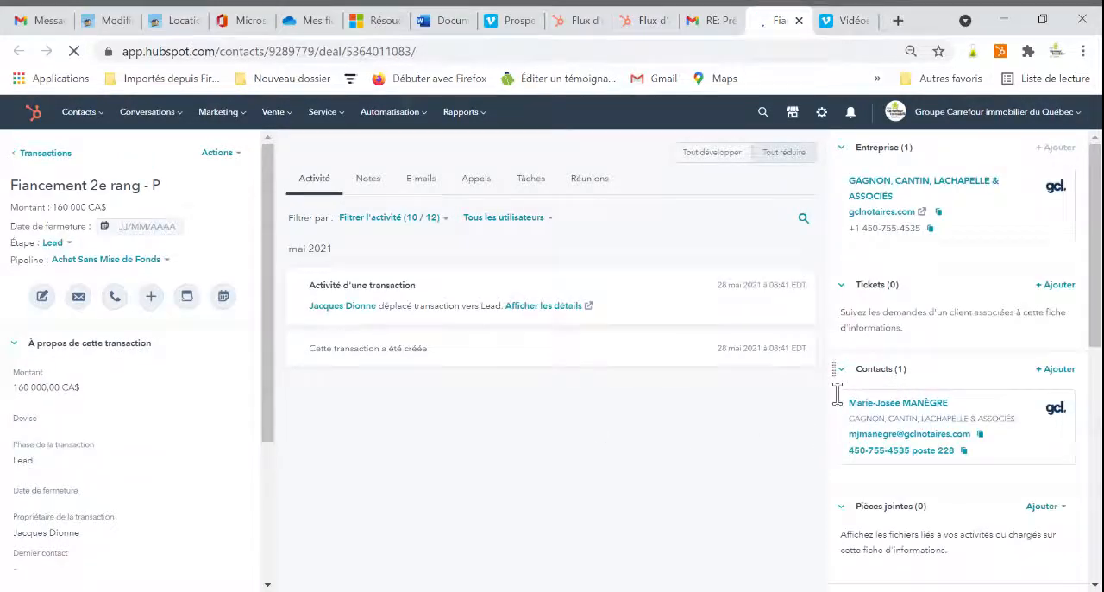
{"action": "left_click", "coordinate": [1056, 369]}
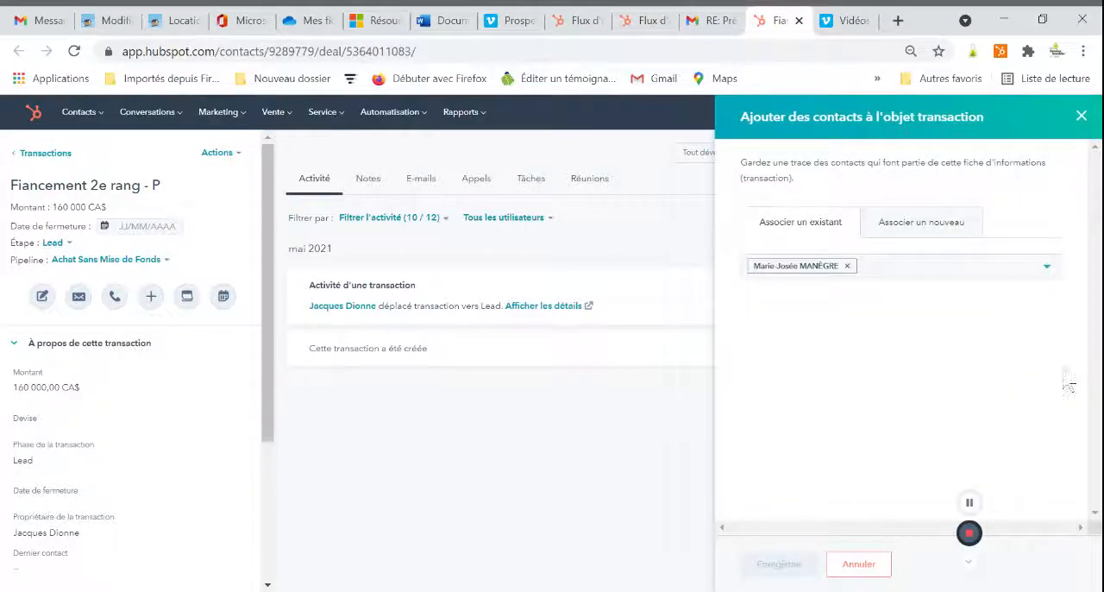
{"action": "left_click", "coordinate": [912, 274]}
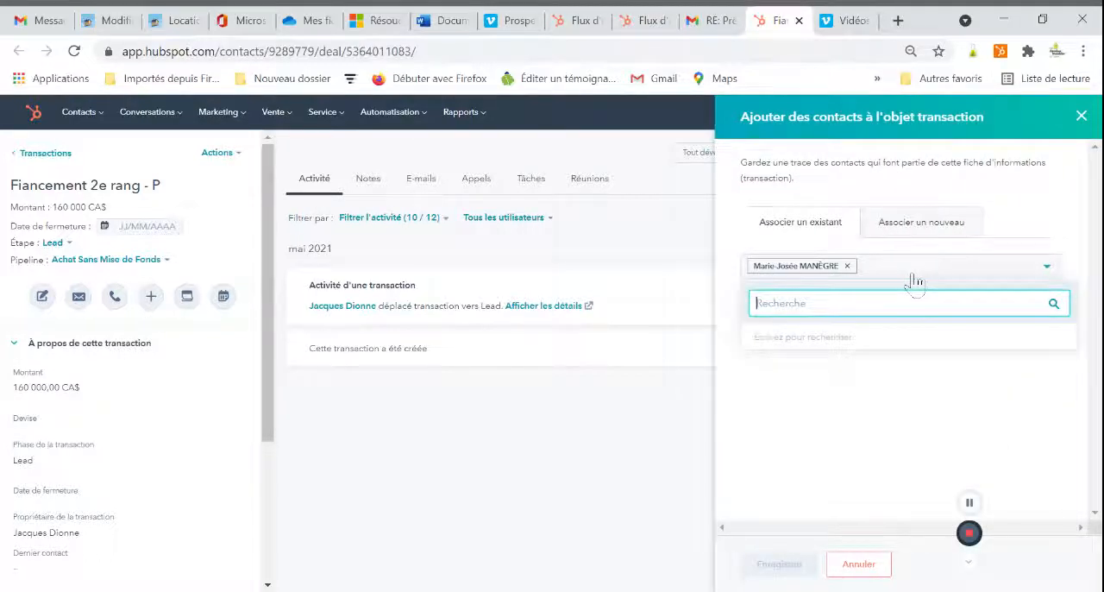
{"action": "type", "text": "pierre"}
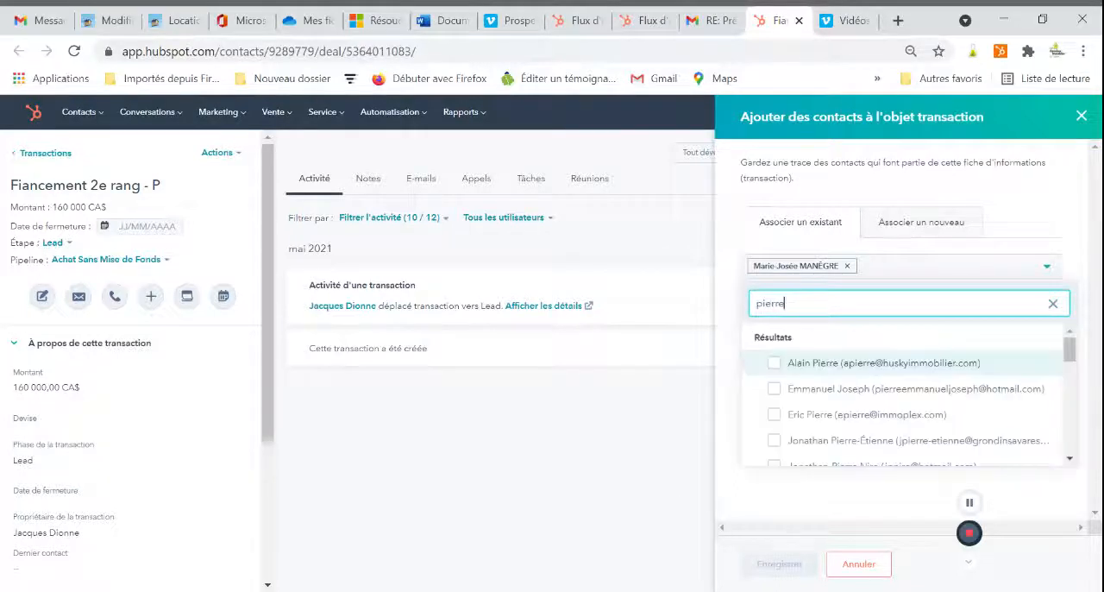
{"action": "type", "text": "-olivier"}
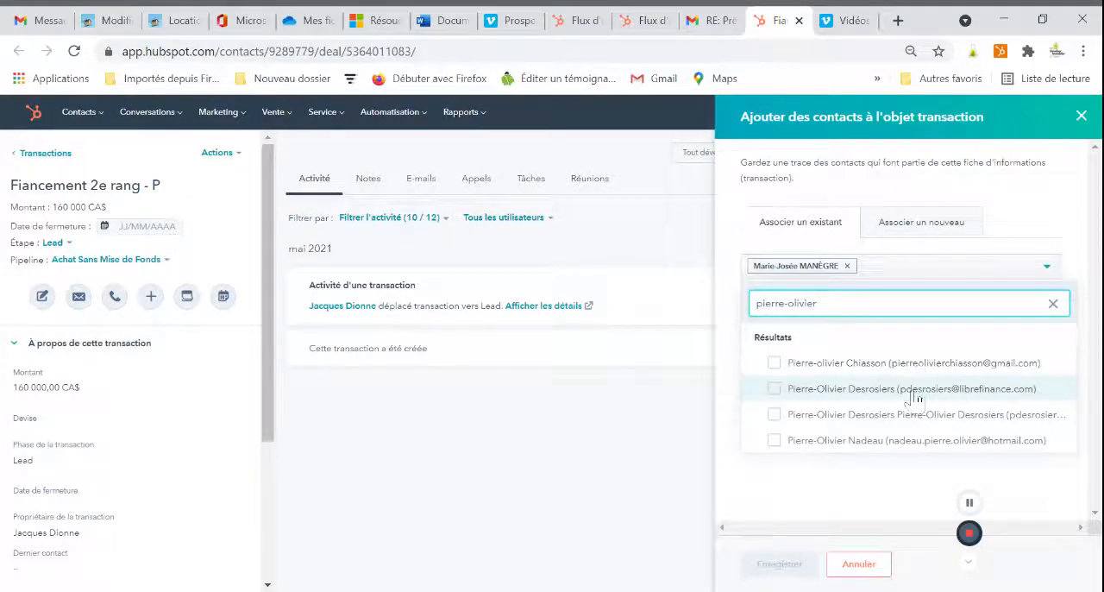
{"action": "left_click", "coordinate": [774, 388]}
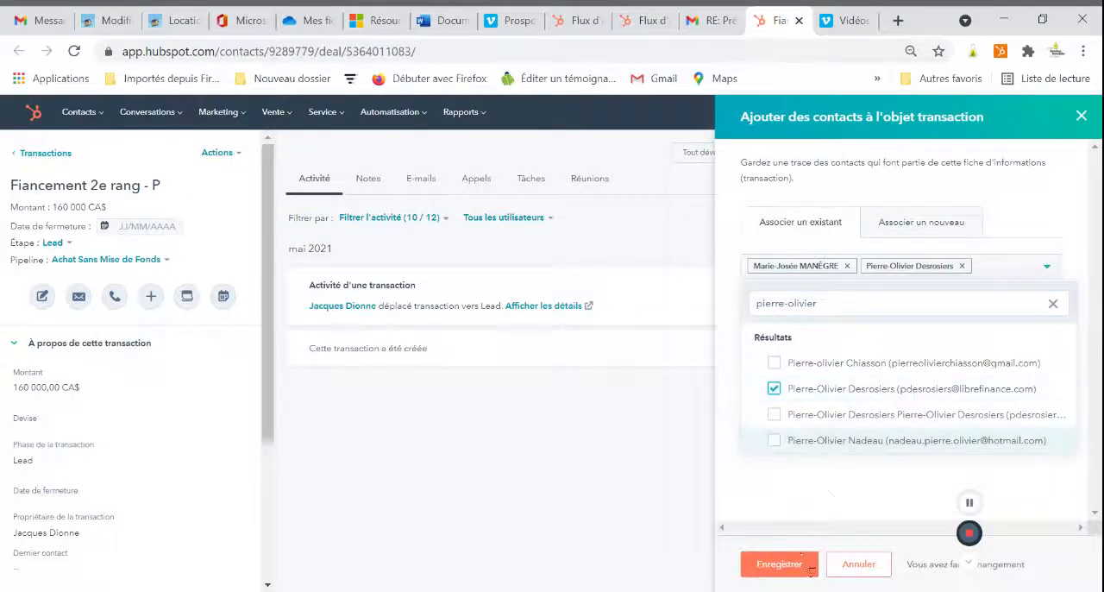
{"action": "left_click", "coordinate": [780, 564]}
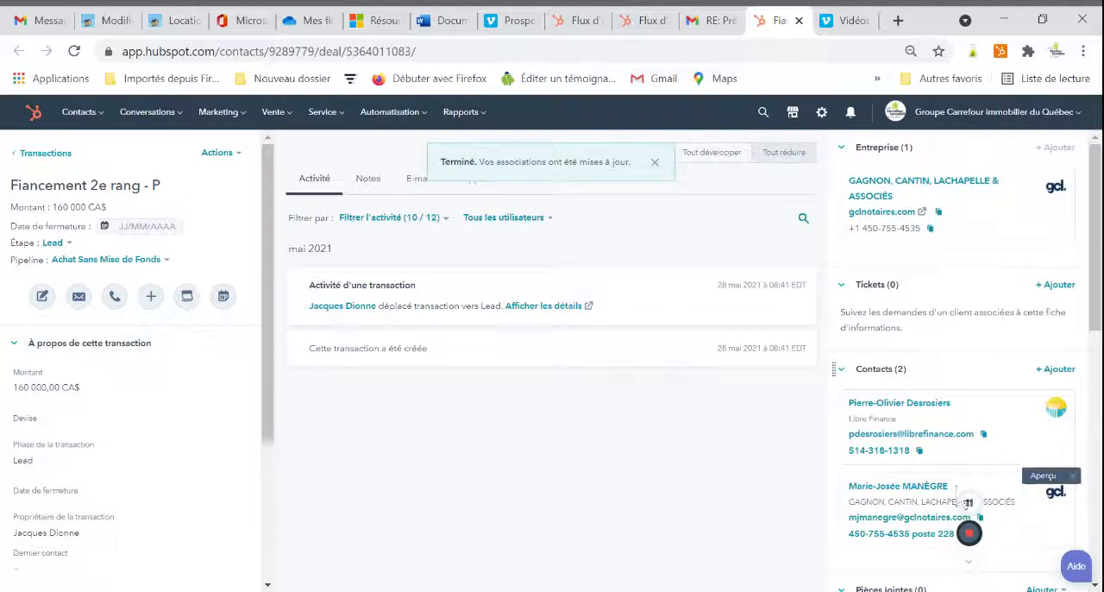
{"action": "scroll", "coordinate": [949, 479], "scroll_direction": "down", "scroll_amount": 3}
{"action": "scroll", "coordinate": [925, 473], "scroll_direction": "up", "scroll_amount": 2}
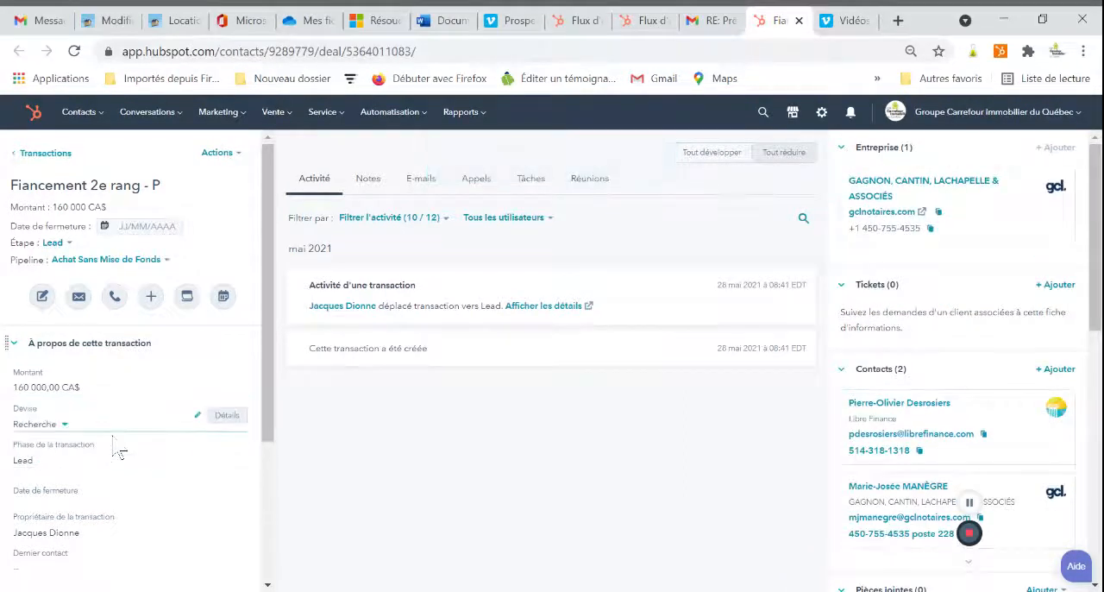
Try to set the "Fiancement 2e rang - P" transaction's priority to Élevé.
{"action": "scroll", "coordinate": [123, 438], "scroll_direction": "down", "scroll_amount": 3}
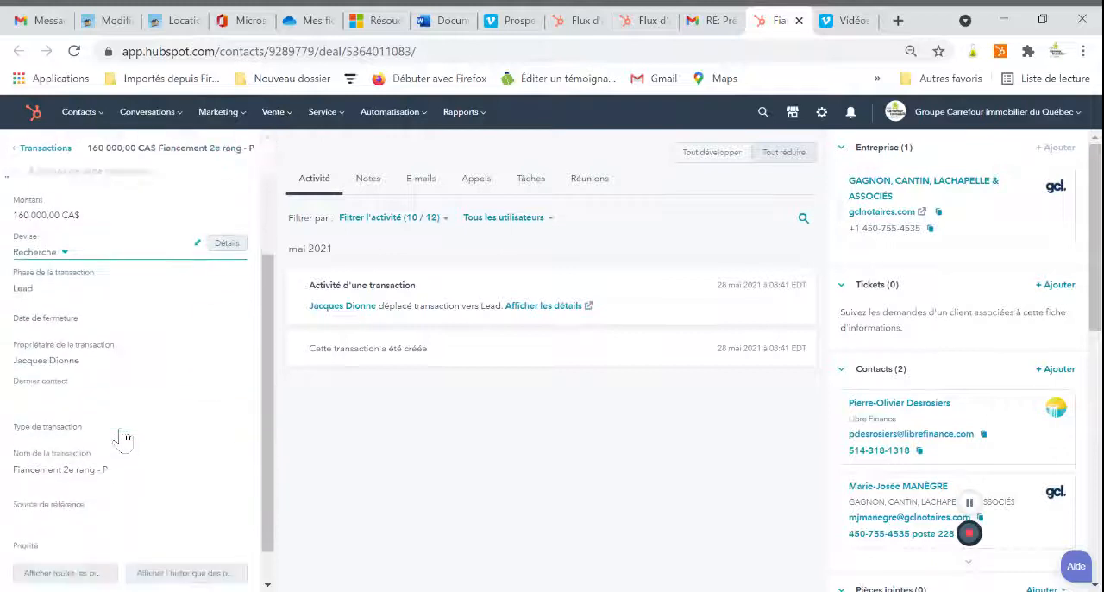
{"action": "left_click", "coordinate": [126, 442]}
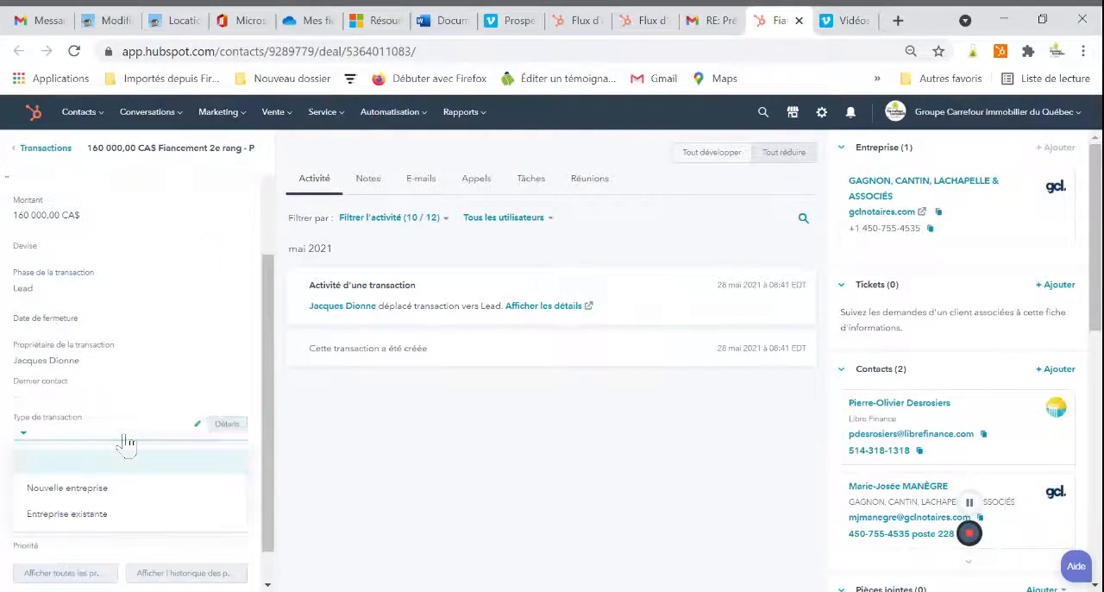
{"action": "left_click", "coordinate": [125, 436]}
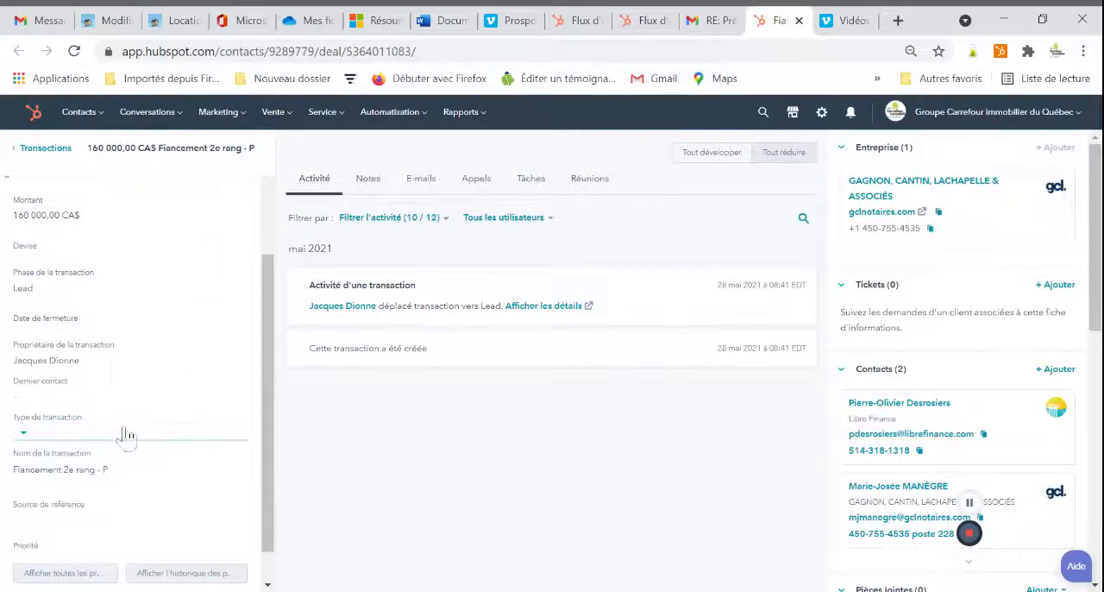
{"action": "scroll", "coordinate": [111, 518], "scroll_direction": "down", "scroll_amount": 2}
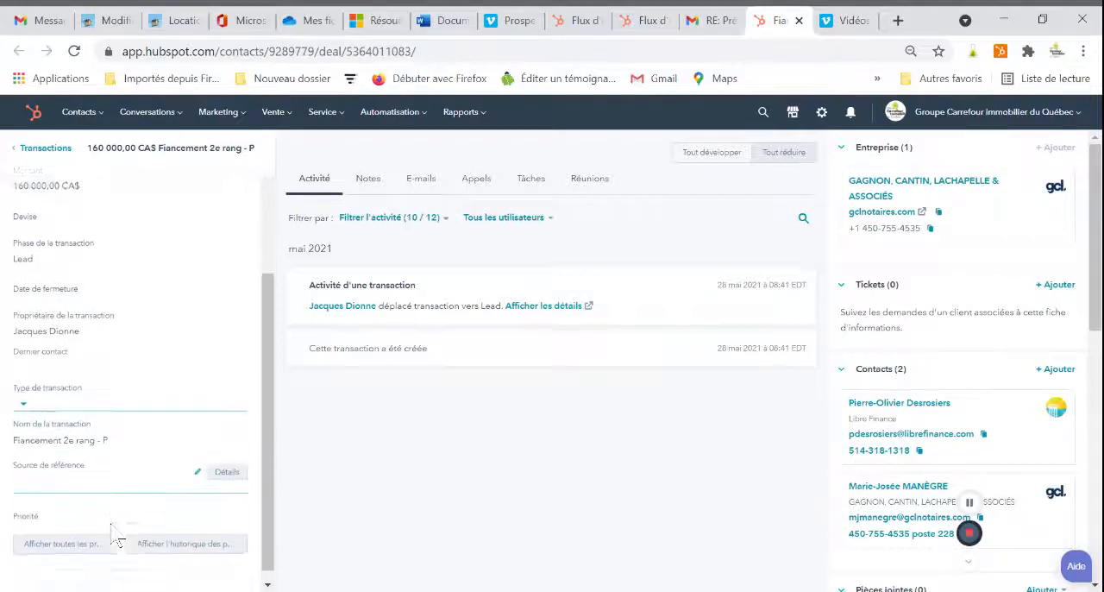
{"action": "left_click", "coordinate": [113, 517]}
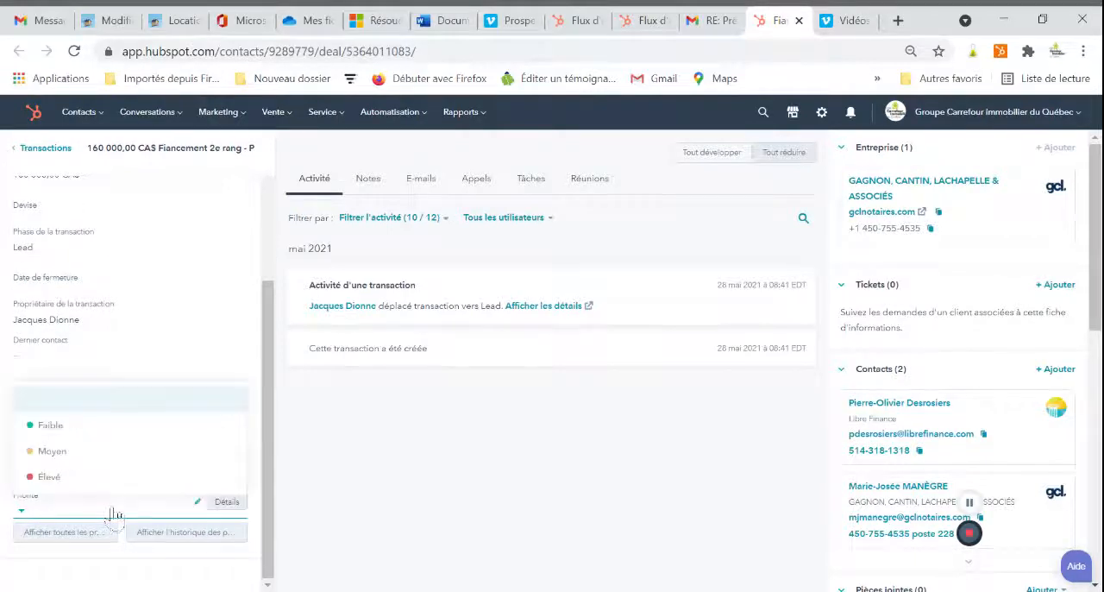
{"action": "left_click", "coordinate": [109, 476]}
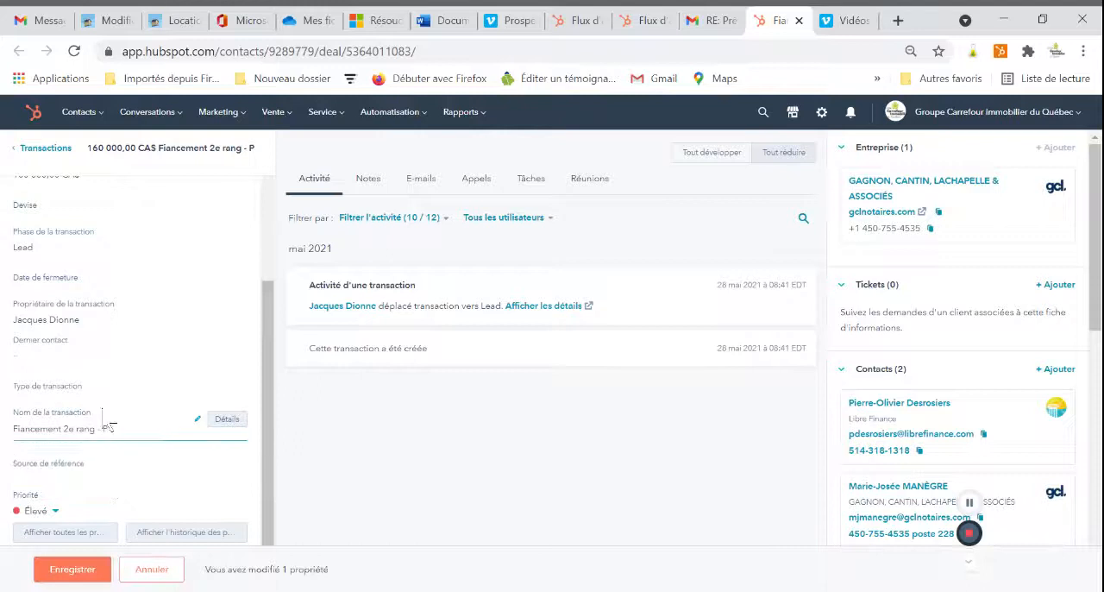
{"action": "left_click", "coordinate": [126, 399]}
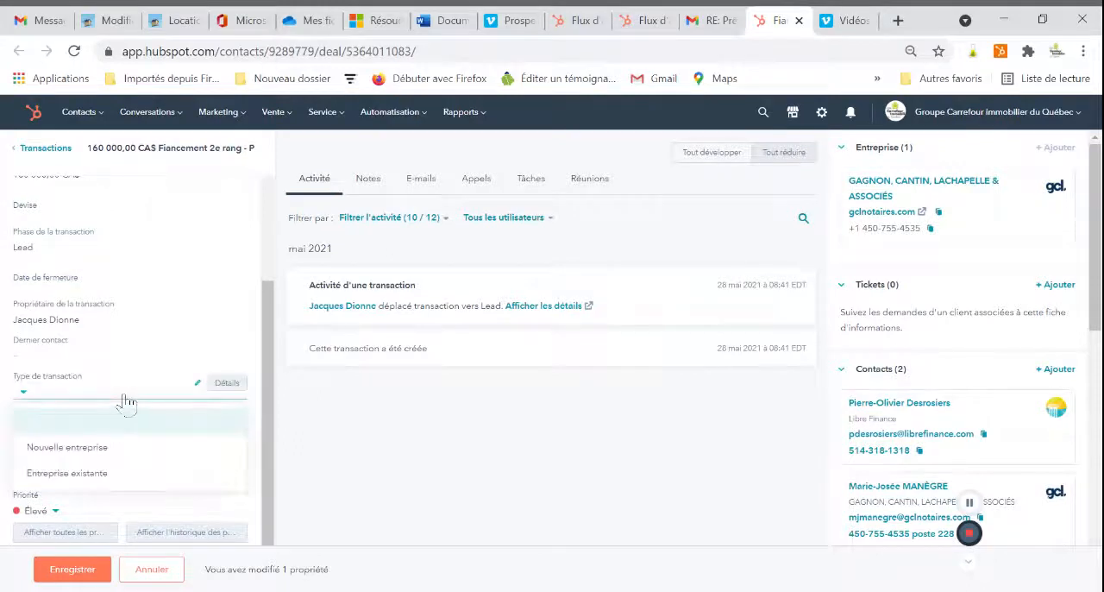
{"action": "left_click", "coordinate": [126, 398]}
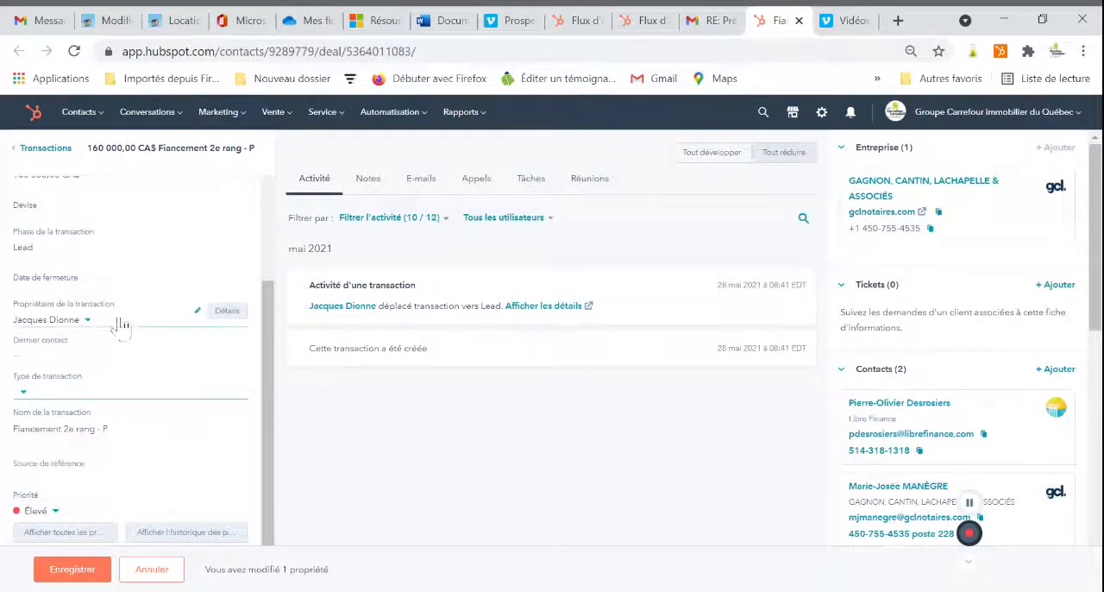
{"action": "left_click", "coordinate": [127, 258]}
{"action": "left_click", "coordinate": [124, 254]}
Change the transaction's pipeline to Financement with the phase Lead and save the pipeline change.
{"action": "scroll", "coordinate": [124, 276], "scroll_direction": "up", "scroll_amount": 2}
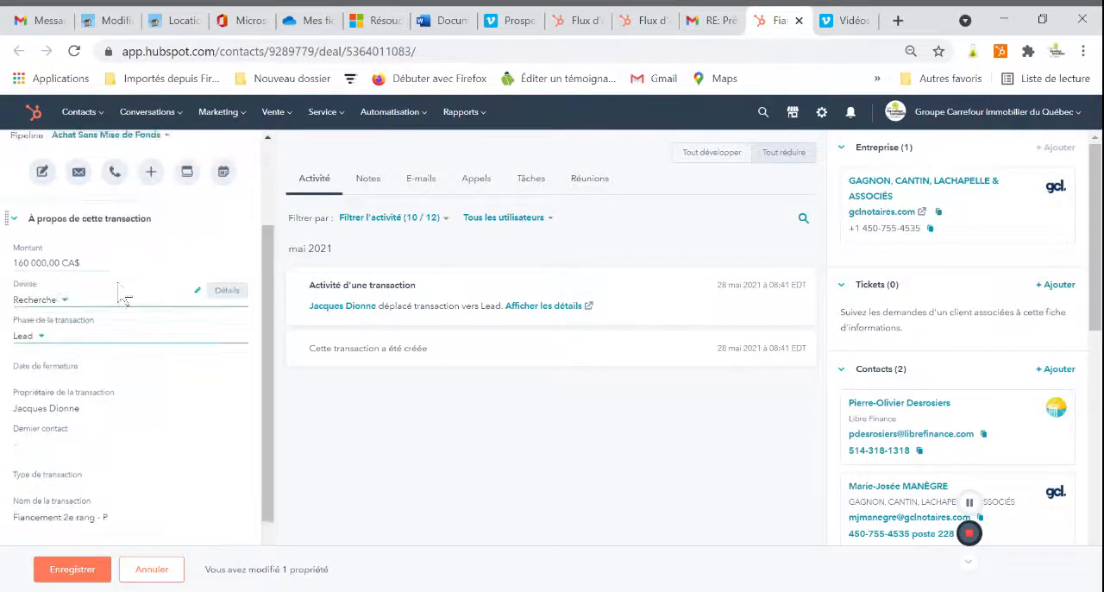
{"action": "scroll", "coordinate": [124, 298], "scroll_direction": "up", "scroll_amount": 2}
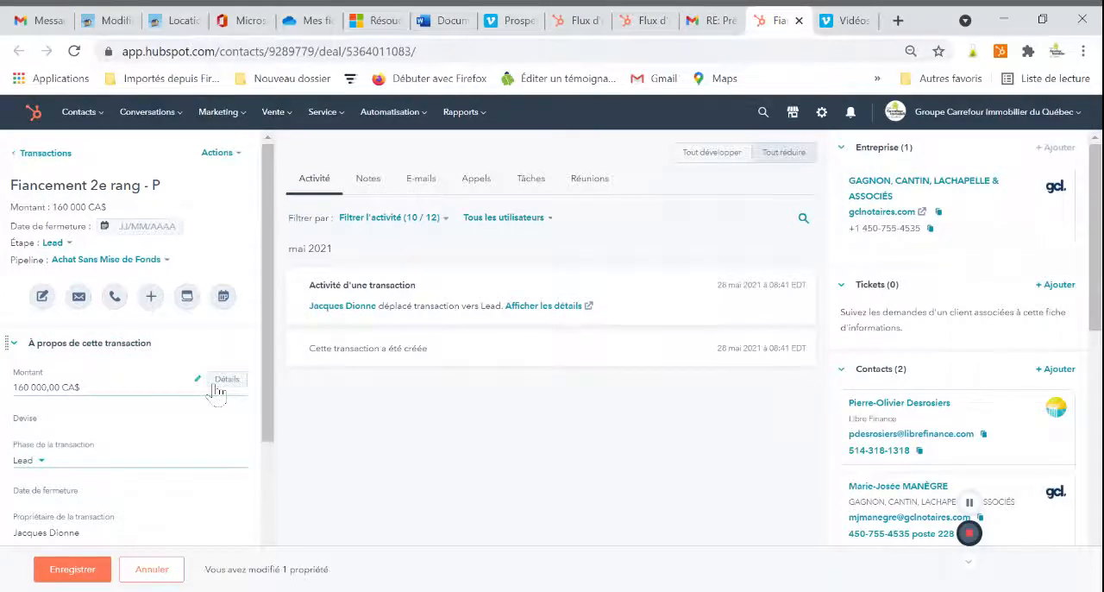
{"action": "left_click", "coordinate": [153, 262]}
{"action": "left_click", "coordinate": [169, 338]}
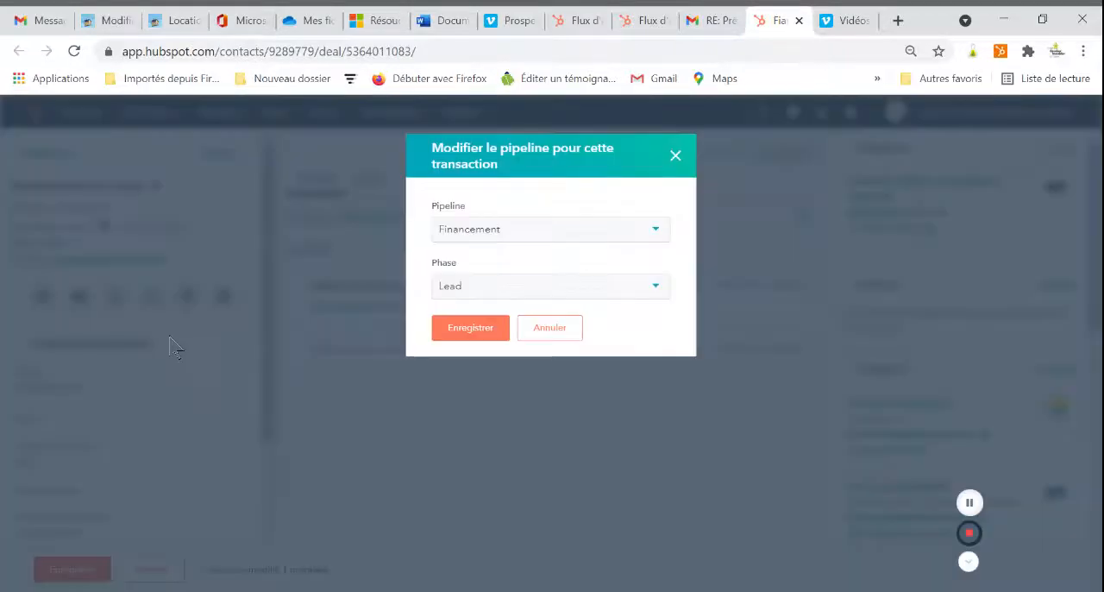
{"action": "left_click", "coordinate": [497, 336]}
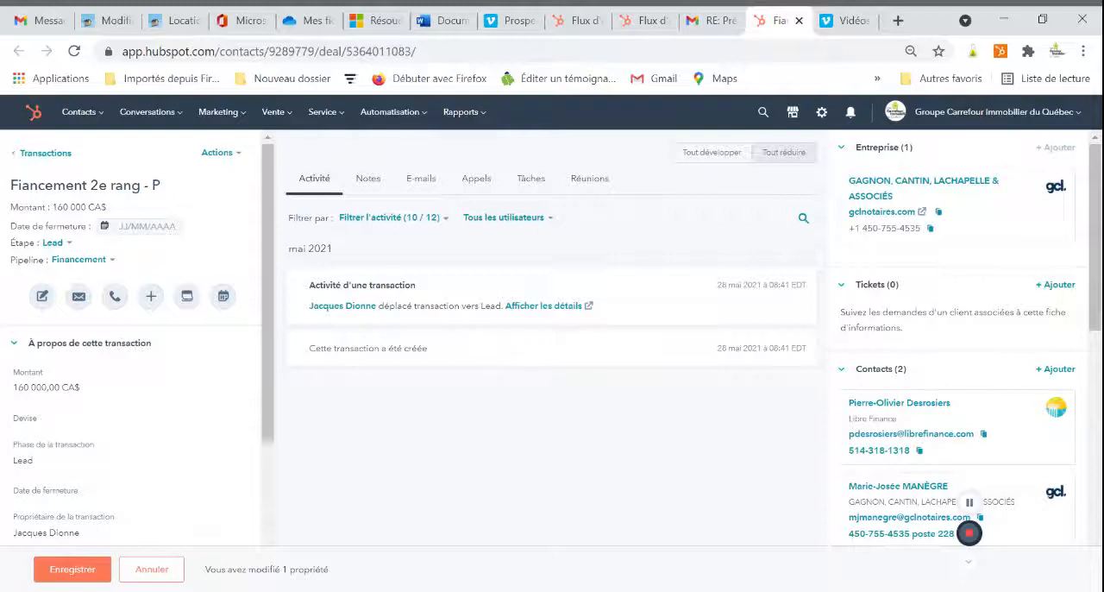
Open the sales transactions board and move the "Fiancement 2e rang - P" card from Lead to the Approbation - Direction stage.
{"action": "mouse_move", "coordinate": [233, 125]}
{"action": "mouse_move", "coordinate": [274, 114]}
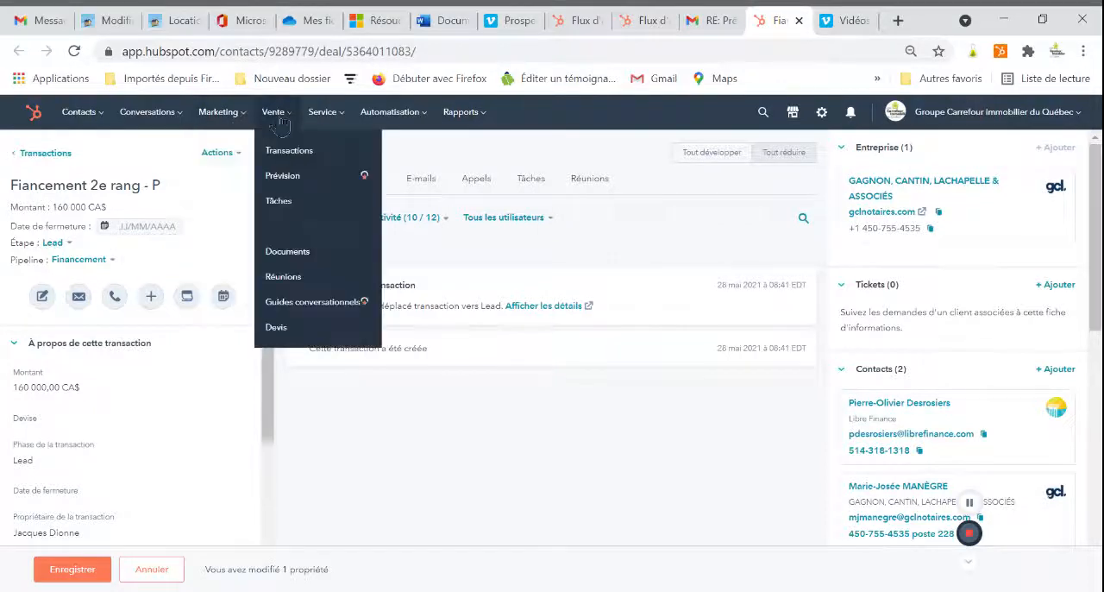
{"action": "left_click", "coordinate": [287, 150]}
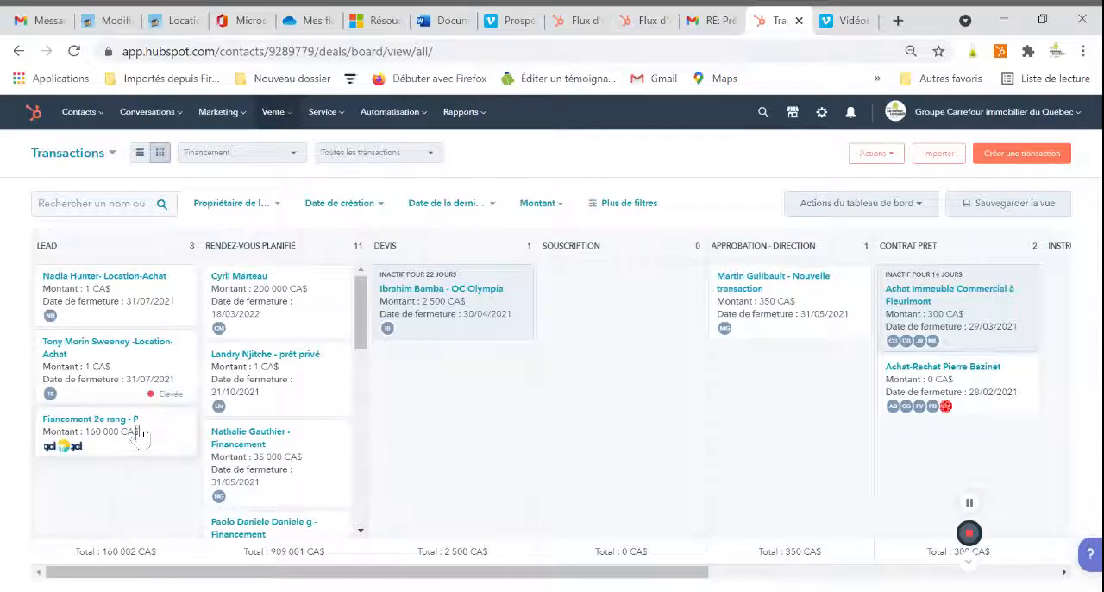
{"action": "left_click_drag", "start_coordinate": [86, 422], "coordinate": [743, 420]}
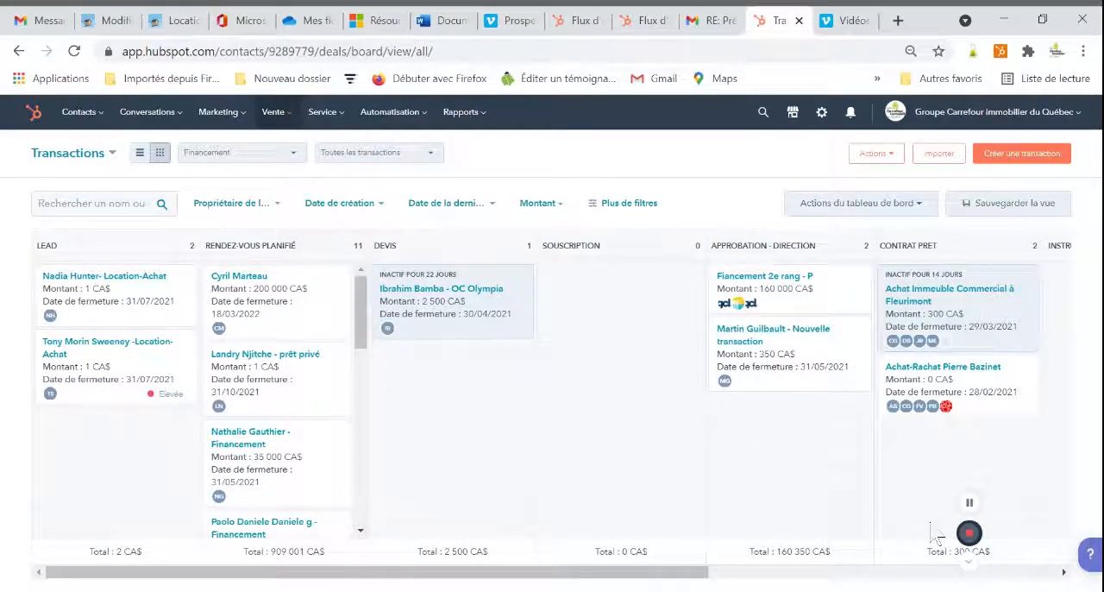
Switch back to the "RE: Prêt privé" message in Gmail and examine the sender's company and contact details in HubSpot.
{"action": "left_click", "coordinate": [729, 22]}
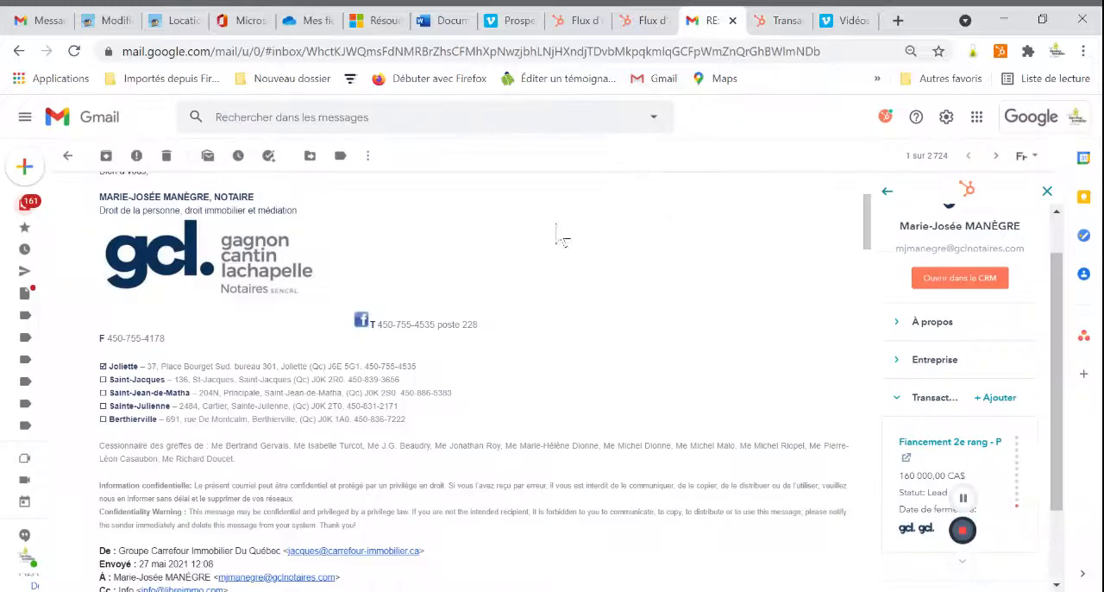
{"action": "scroll", "coordinate": [431, 310], "scroll_direction": "up", "scroll_amount": 2}
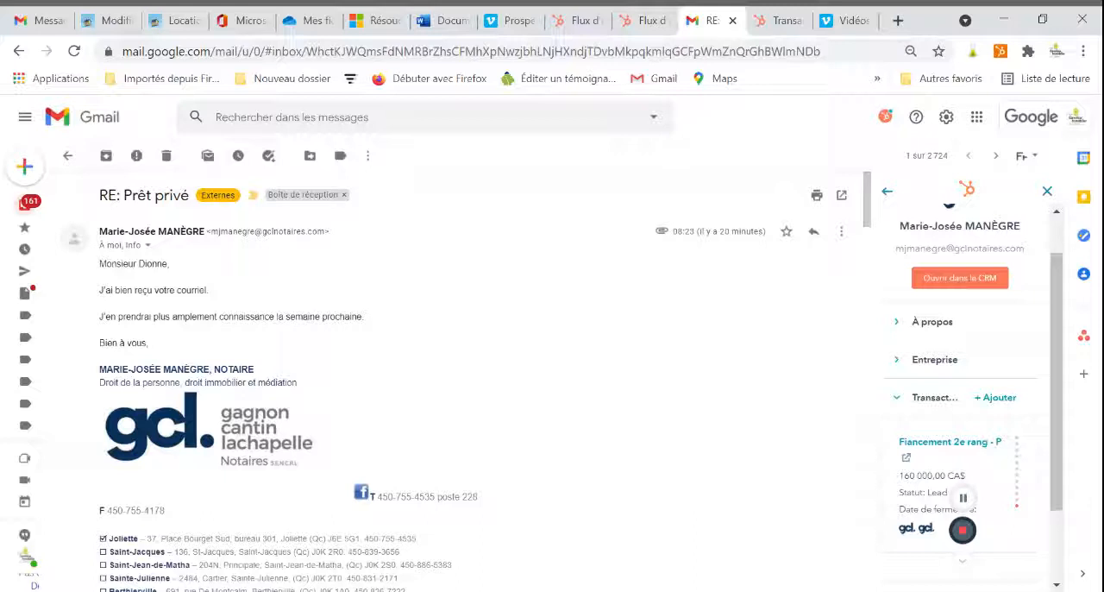
{"action": "left_click", "coordinate": [902, 362]}
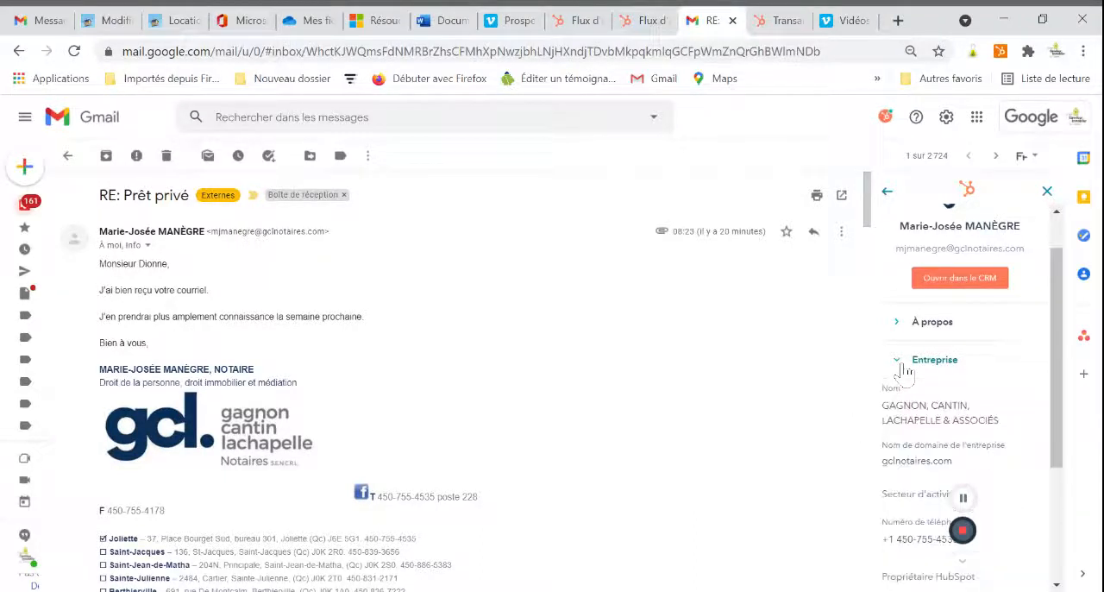
{"action": "left_click", "coordinate": [902, 363]}
{"action": "left_click", "coordinate": [912, 380]}
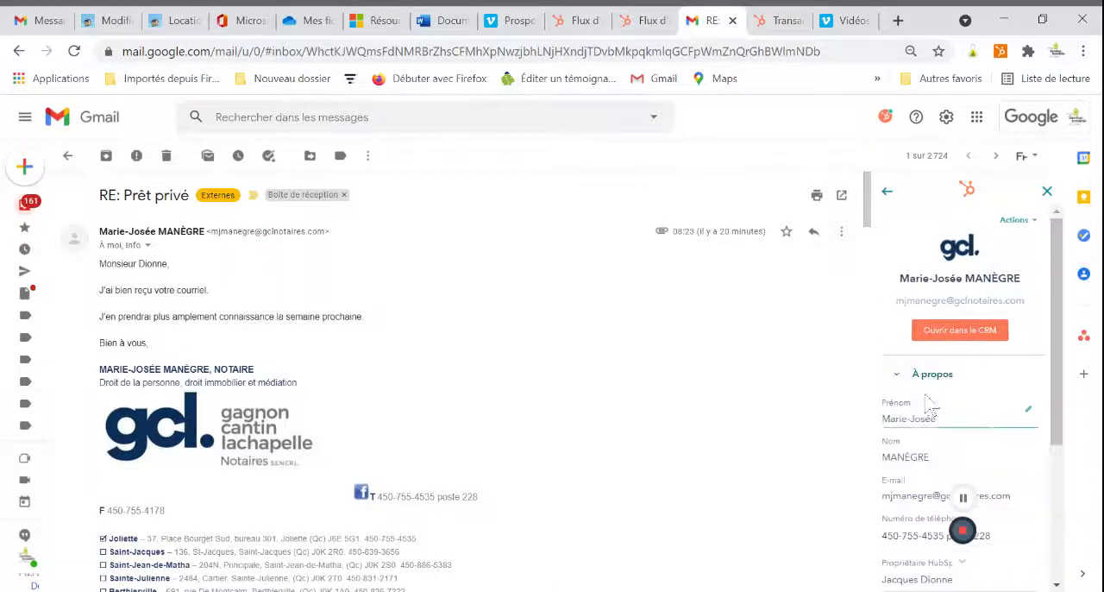
{"action": "scroll", "coordinate": [923, 405], "scroll_direction": "down", "scroll_amount": 2}
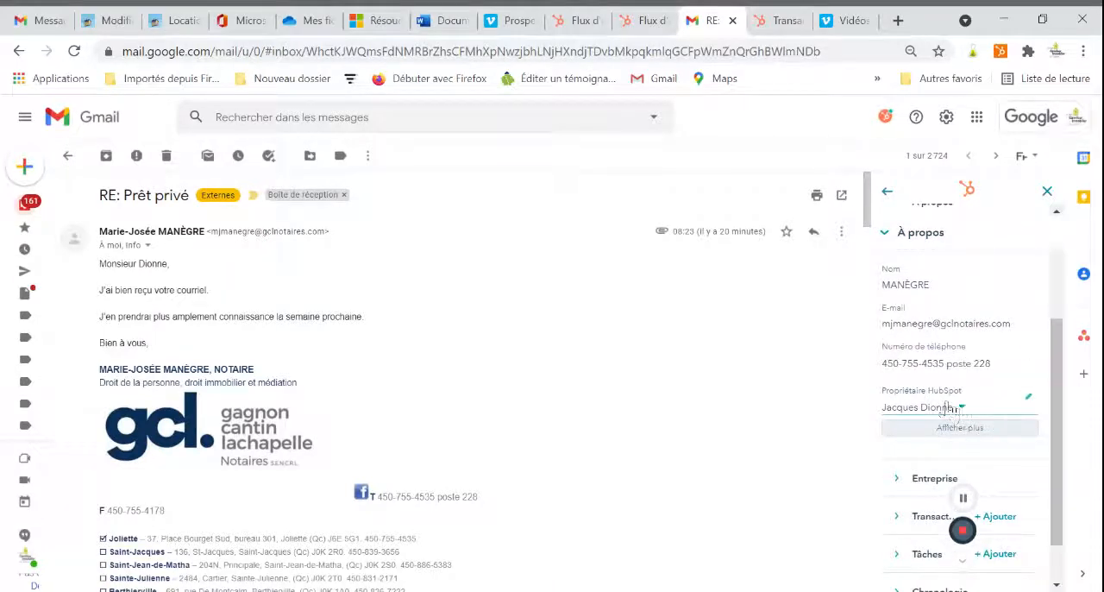
{"action": "scroll", "coordinate": [957, 405], "scroll_direction": "up", "scroll_amount": 1}
{"action": "left_click", "coordinate": [895, 293]}
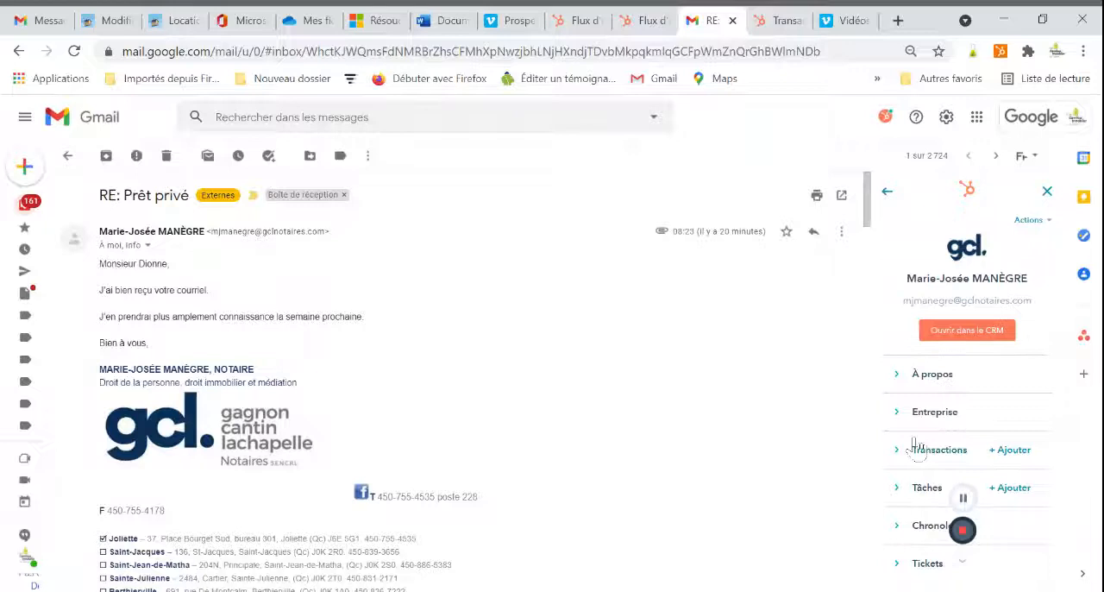